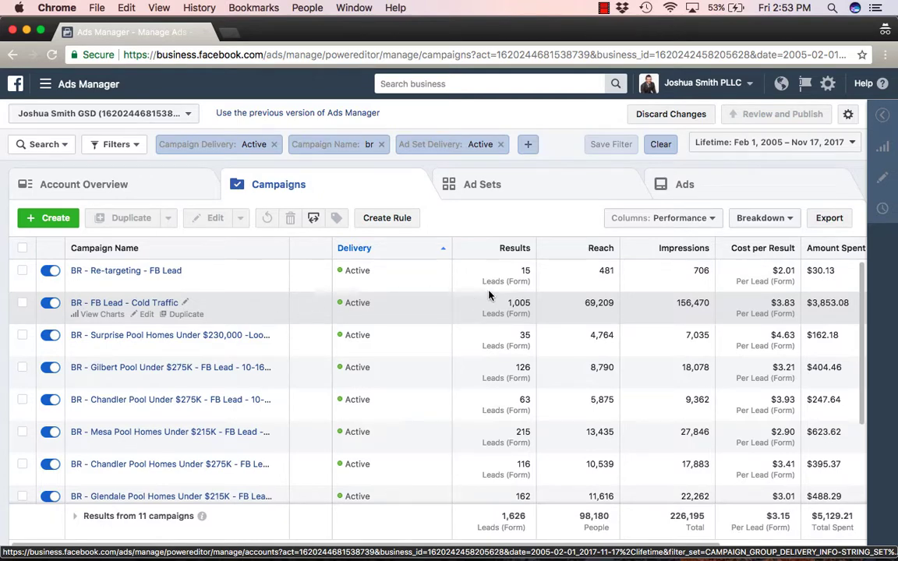
# Review the active BR ad sets with their cost and budget columns, and the individual ads belonging to them.
pyautogui.click(527, 194)
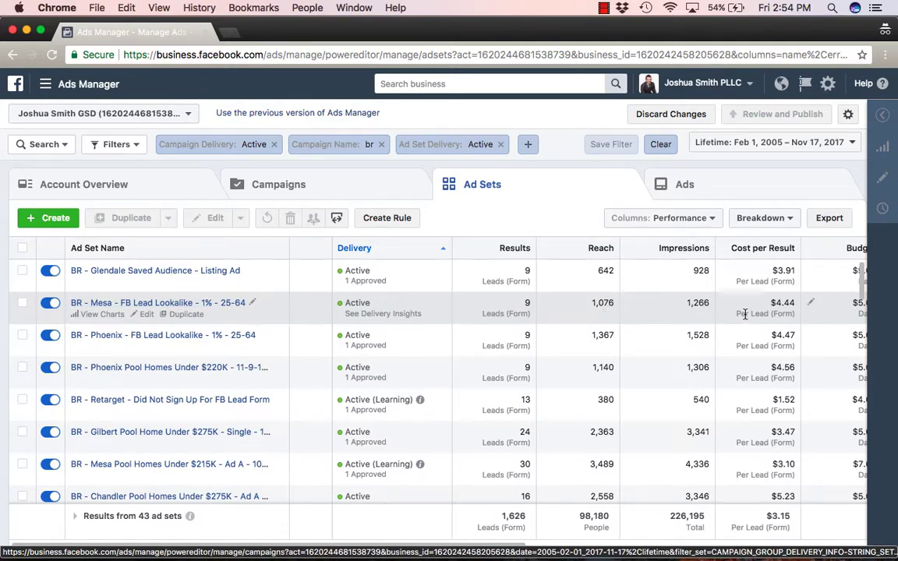
pyautogui.hscroll(3, 741, 315)
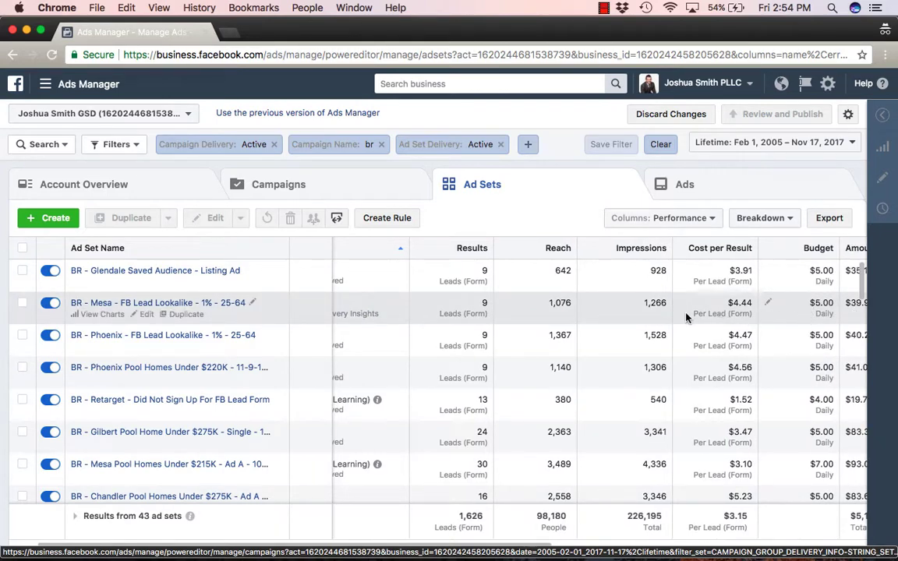
pyautogui.hscroll(-3, 686, 316)
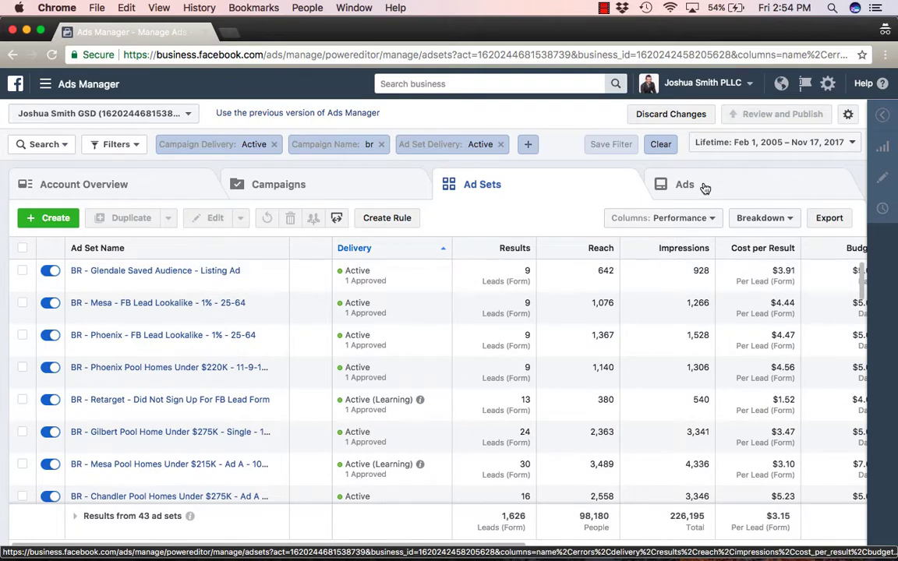
pyautogui.click(703, 186)
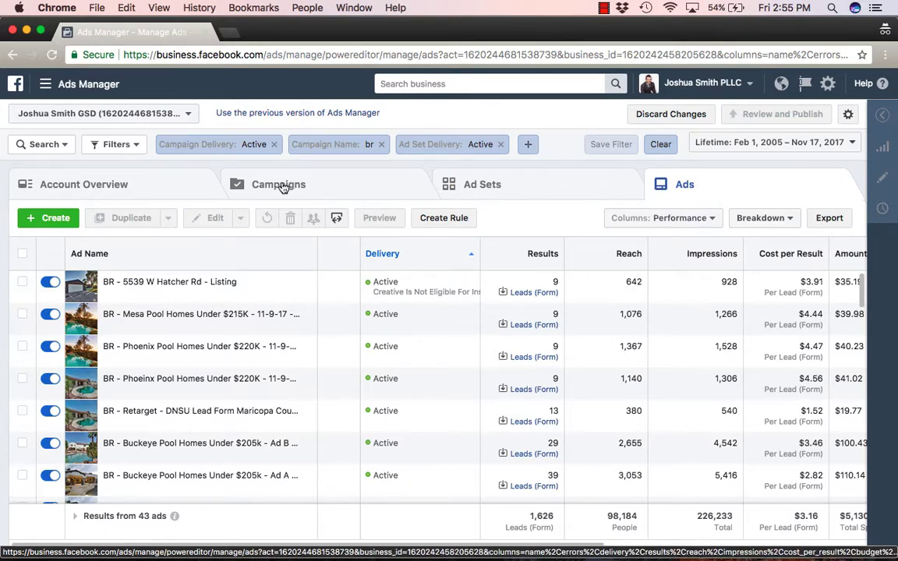
# Start creating a new campaign from the campaign overview and look over the available marketing objectives.
pyautogui.click(340, 188)
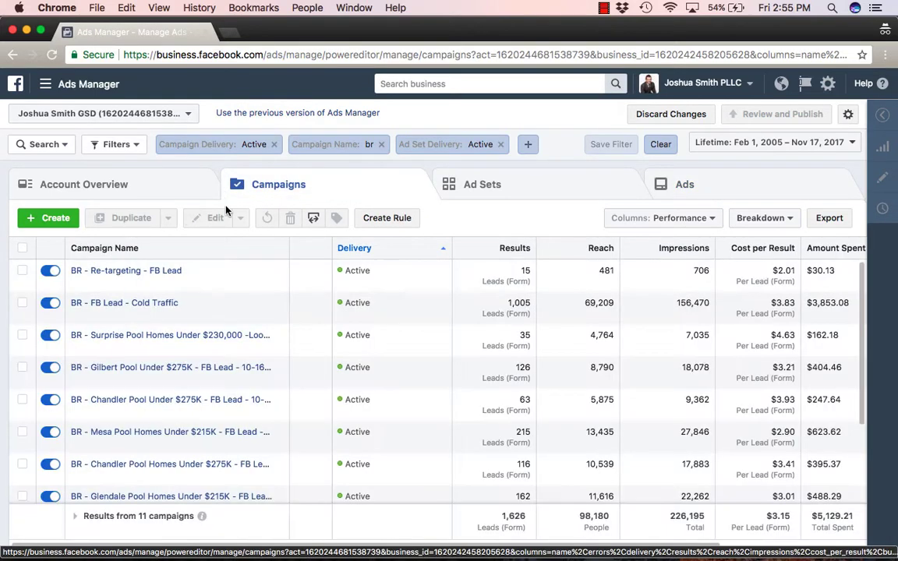
pyautogui.click(61, 220)
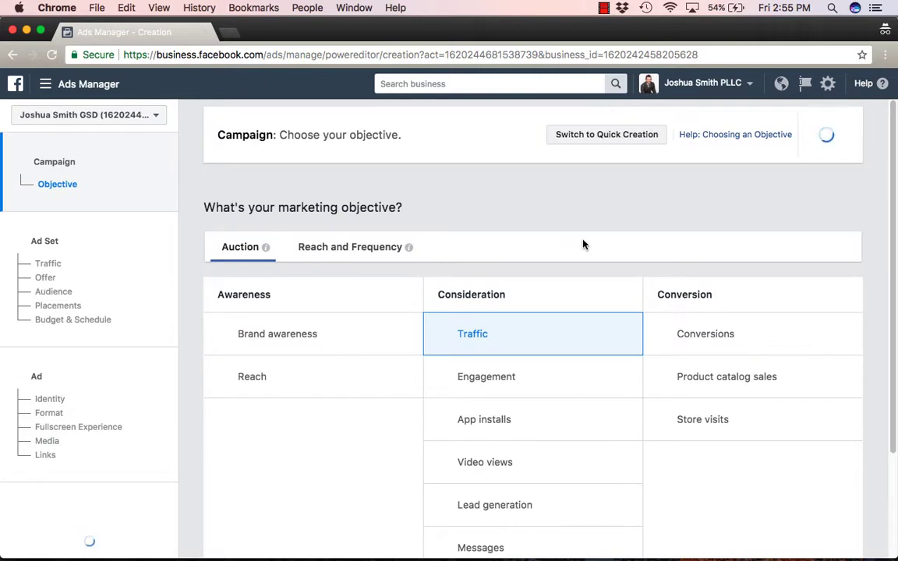
pyautogui.scroll(-1, 708, 225)
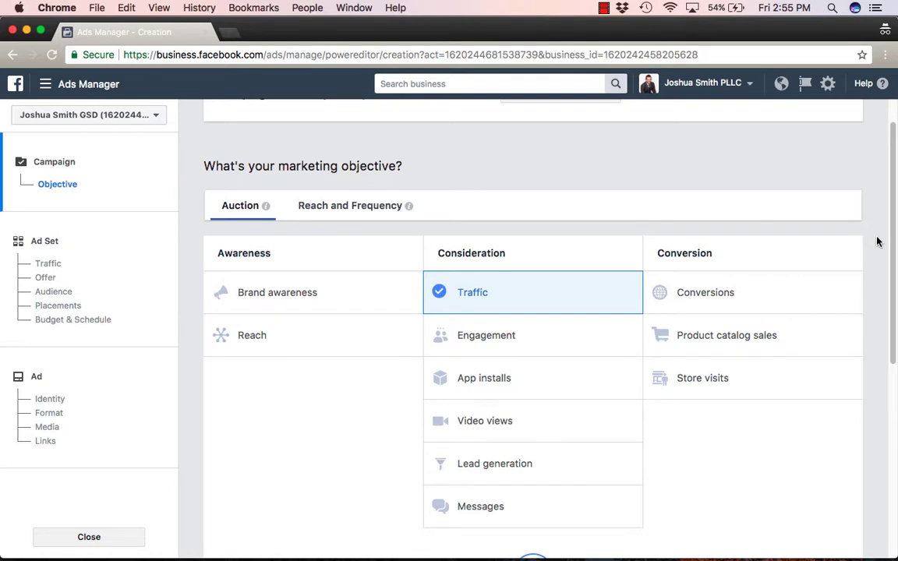
pyautogui.scroll(-1, 877, 242)
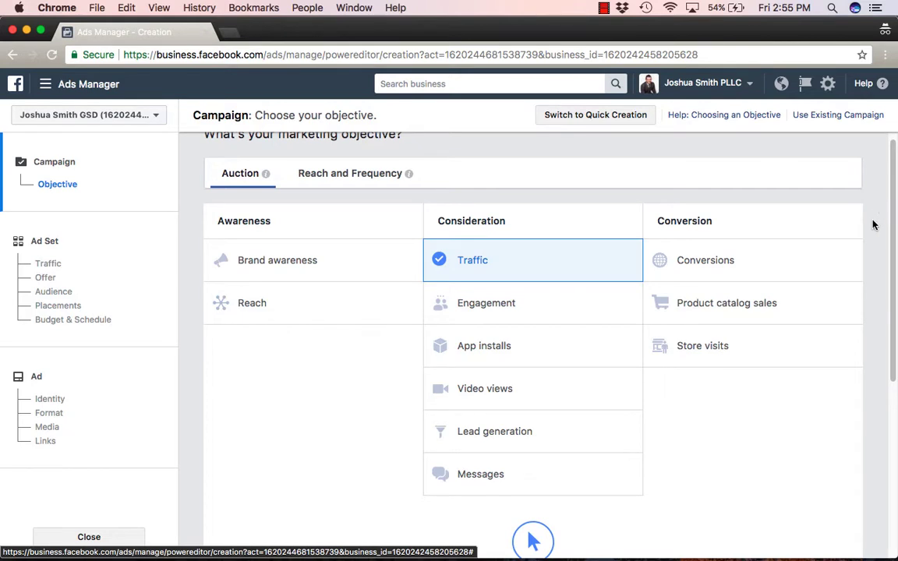
pyautogui.scroll(1, 873, 224)
pyautogui.scroll(1, 872, 225)
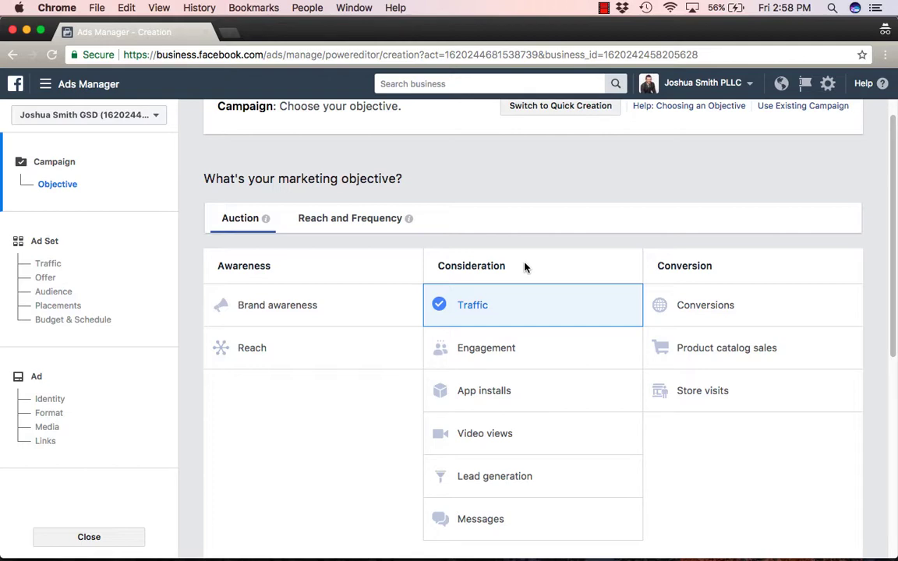
# Choose Engagement as the marketing objective and review its campaign options.
pyautogui.scroll(-1, 567, 310)
pyautogui.click(560, 311)
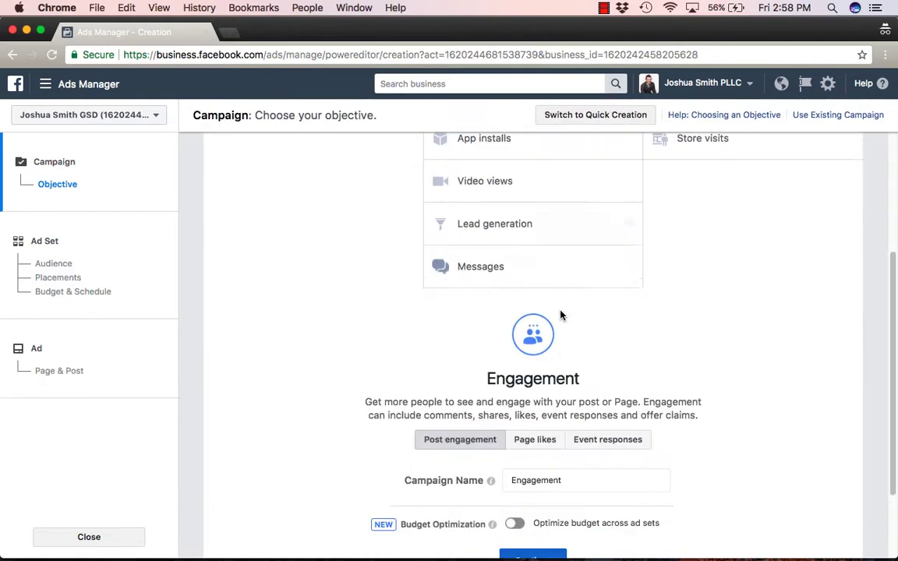
pyautogui.scroll(5, 593, 234)
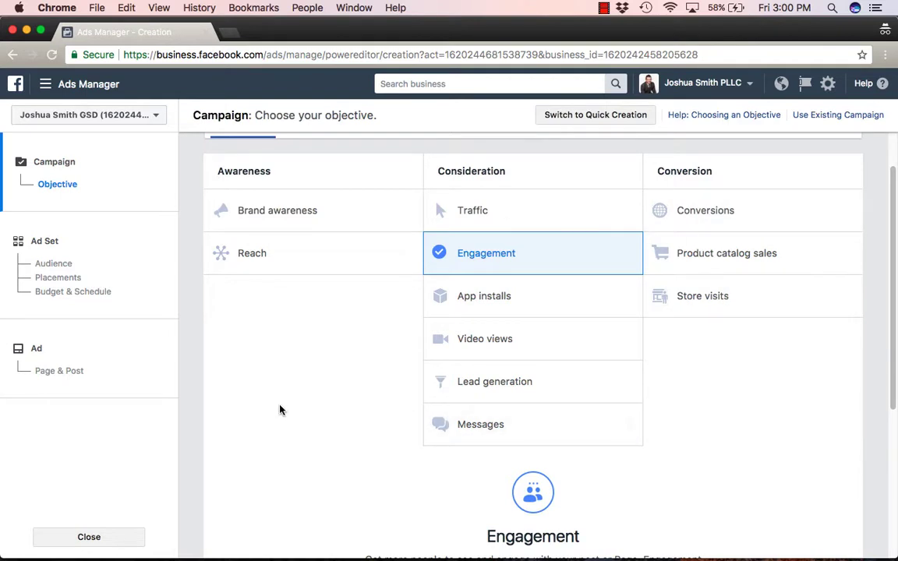
pyautogui.scroll(-2, 343, 397)
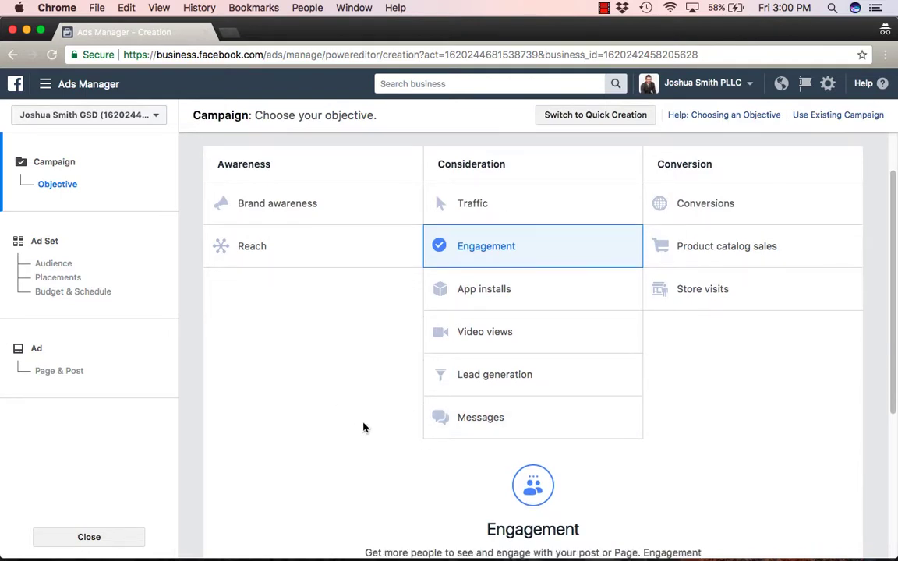
pyautogui.scroll(1, 579, 351)
pyautogui.scroll(-1, 725, 409)
pyautogui.scroll(3, 726, 409)
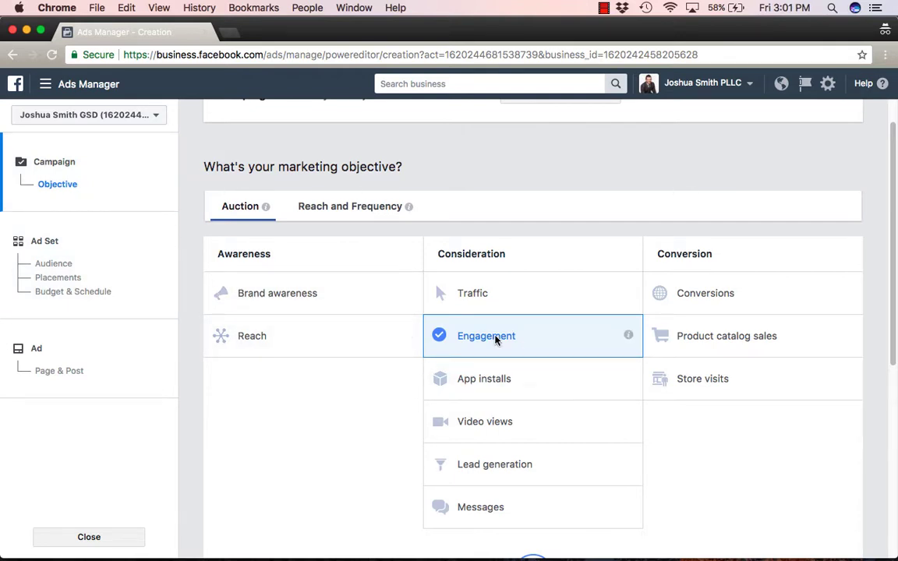
# Choose Lead generation as the marketing objective and continue to the ad set settings.
pyautogui.click(493, 468)
pyautogui.scroll(-5, 493, 468)
pyautogui.click(533, 449)
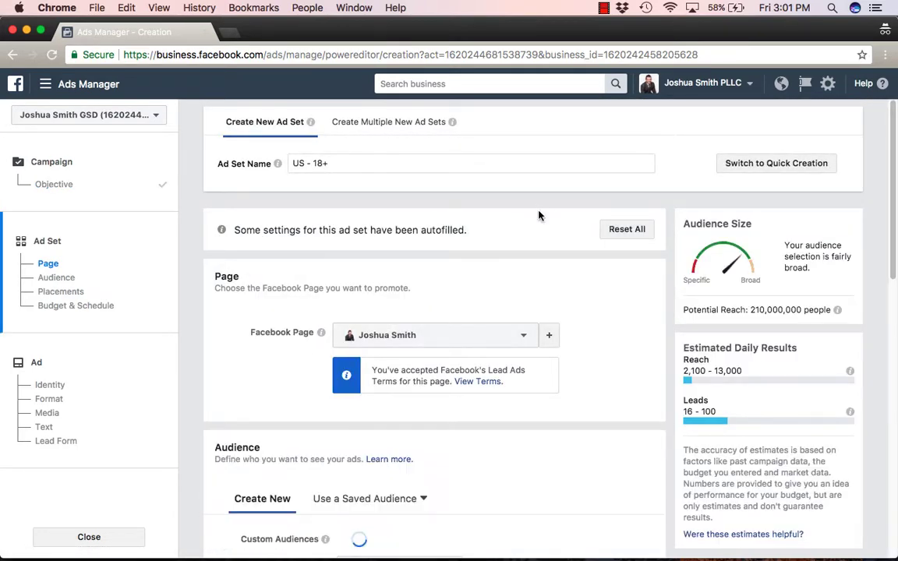
# Set the audience location to Phoenix, Arizona, and restrict it to the current city only.
pyautogui.scroll(-1, 538, 215)
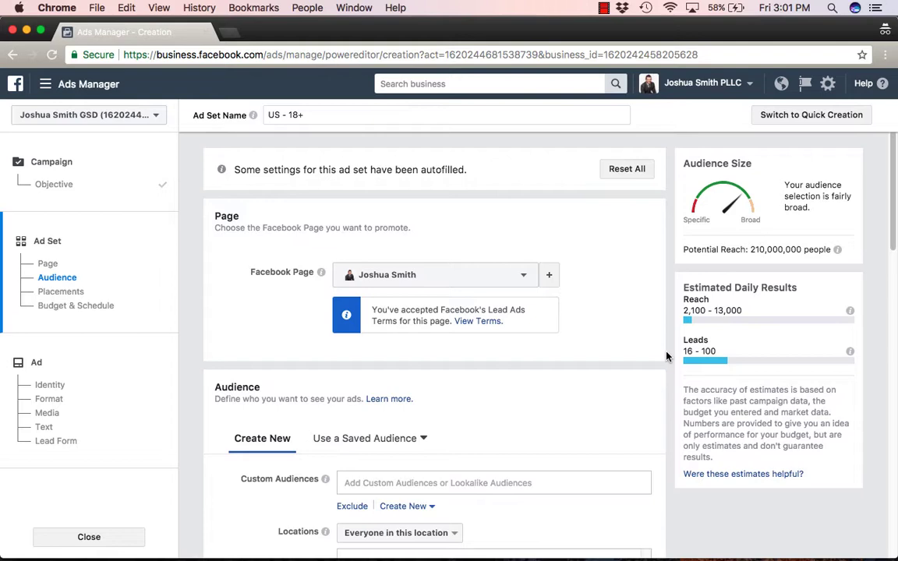
pyautogui.scroll(-3, 667, 356)
pyautogui.scroll(-1, 667, 356)
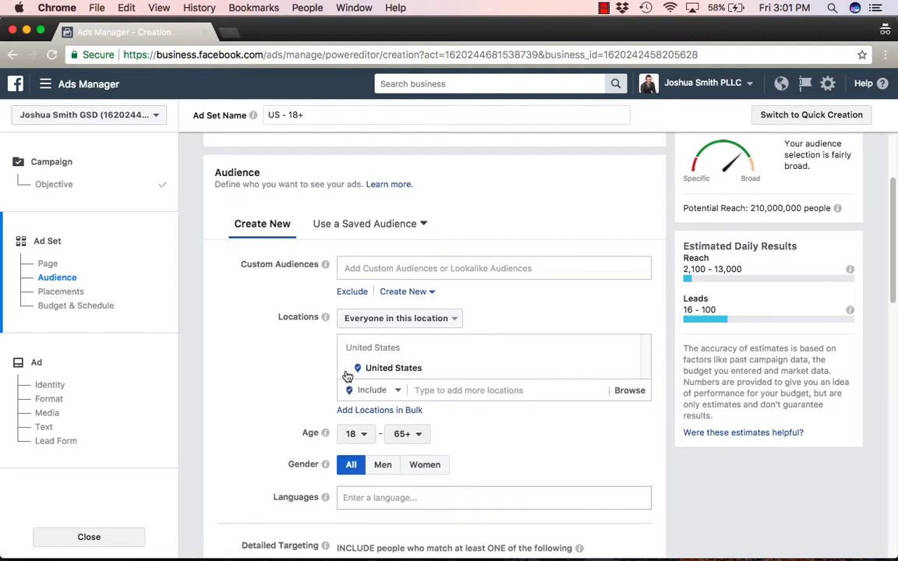
pyautogui.click(474, 390)
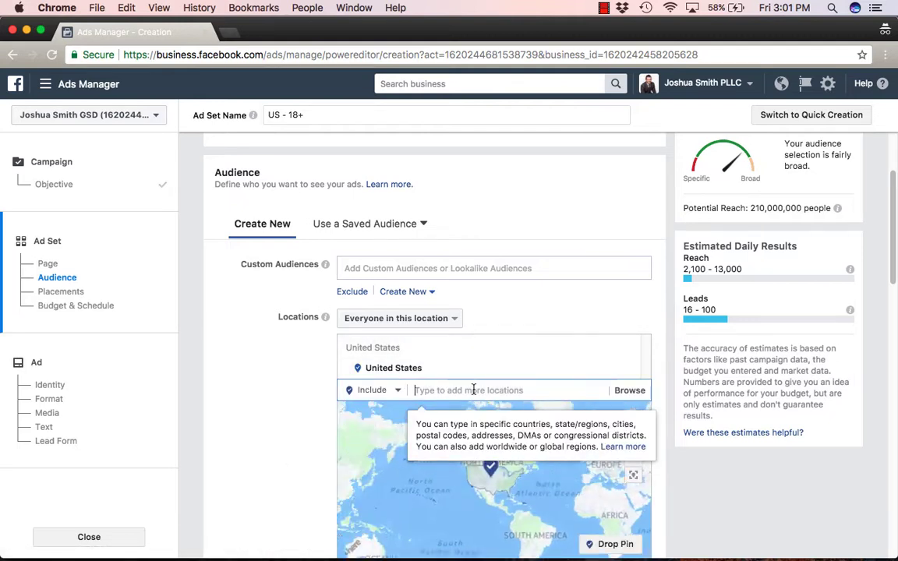
pyautogui.write('ph')
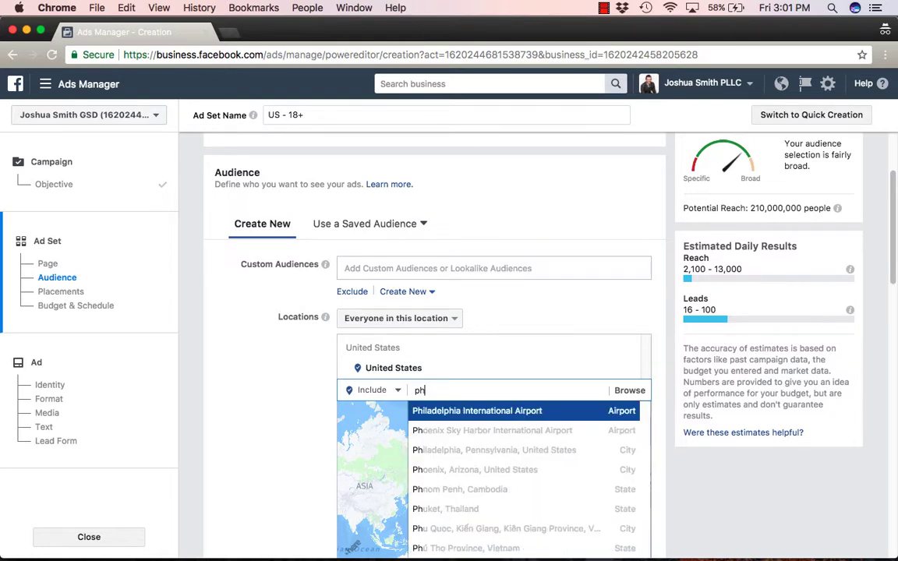
pyautogui.write('oenoe')
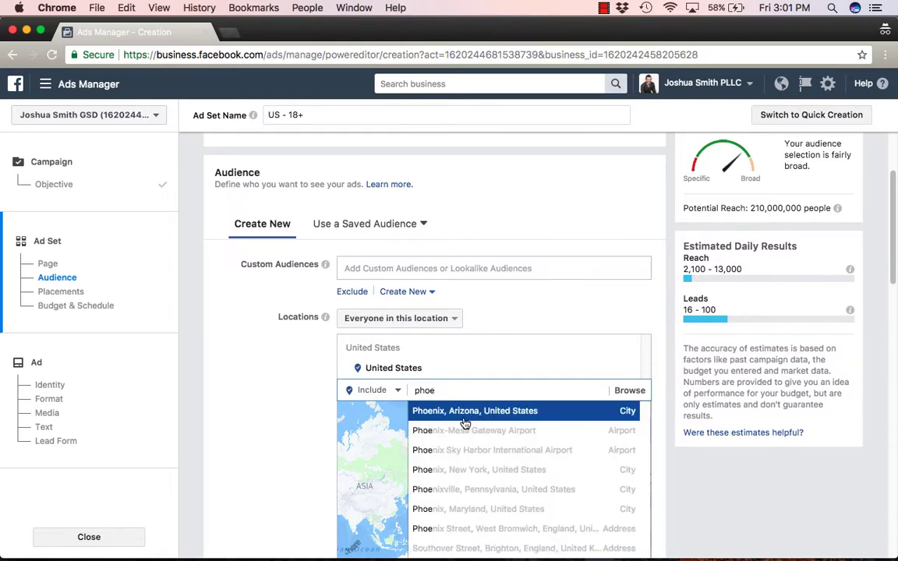
pyautogui.click(464, 417)
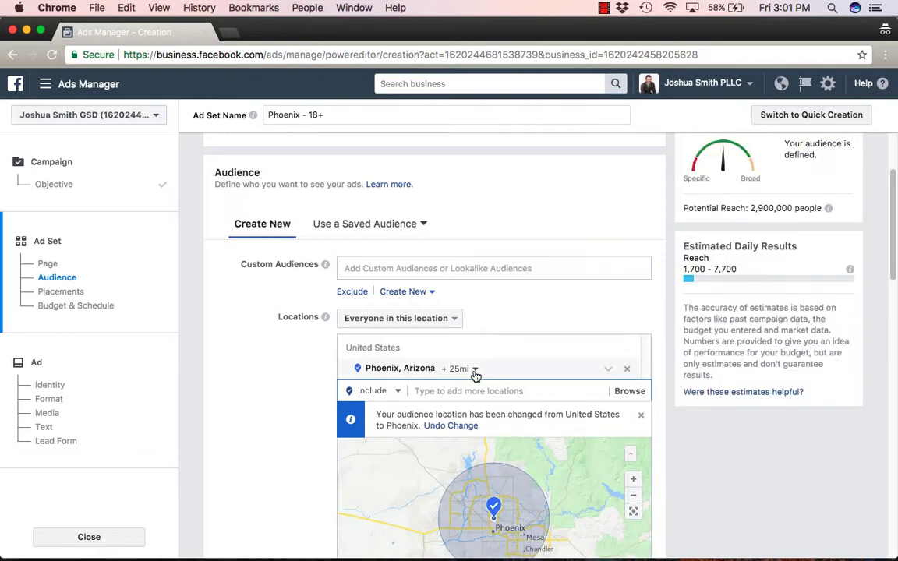
pyautogui.click(471, 370)
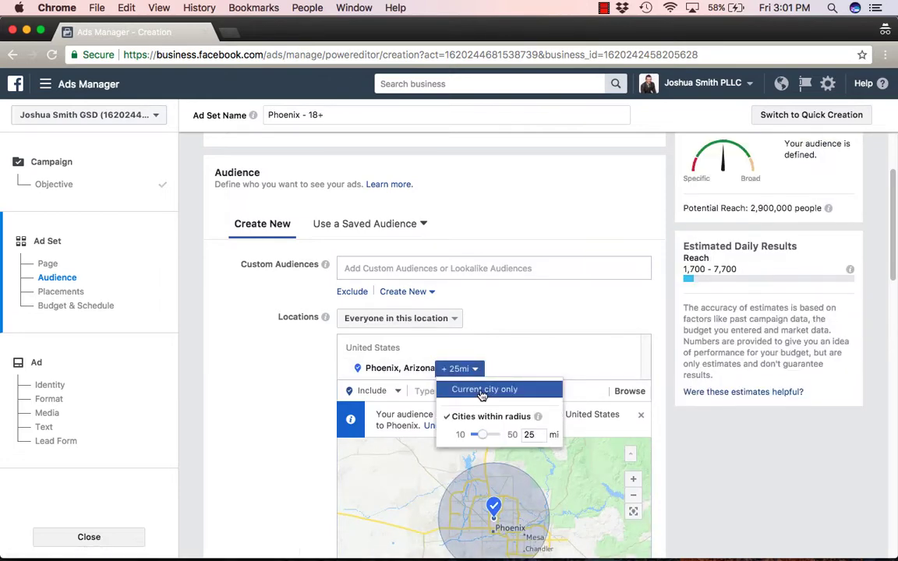
pyautogui.click(483, 390)
# Set the audience's minimum age to 25.
pyautogui.scroll(-2, 290, 411)
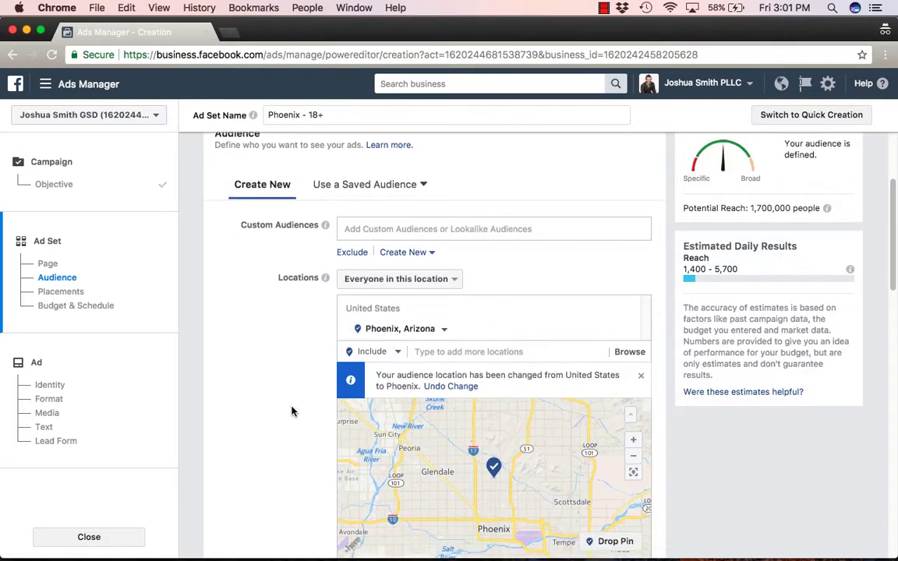
pyautogui.scroll(-3, 289, 411)
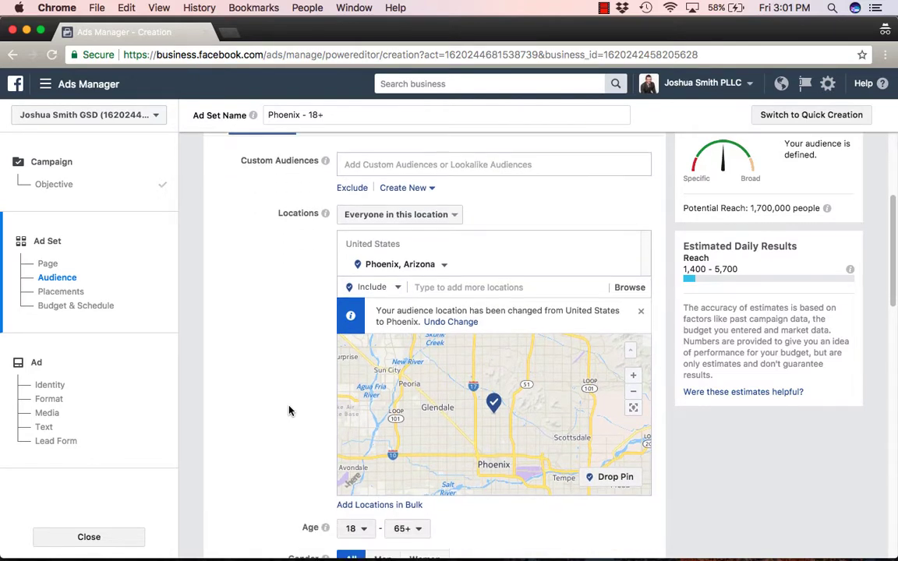
pyautogui.scroll(-8, 289, 410)
pyautogui.scroll(2, 291, 403)
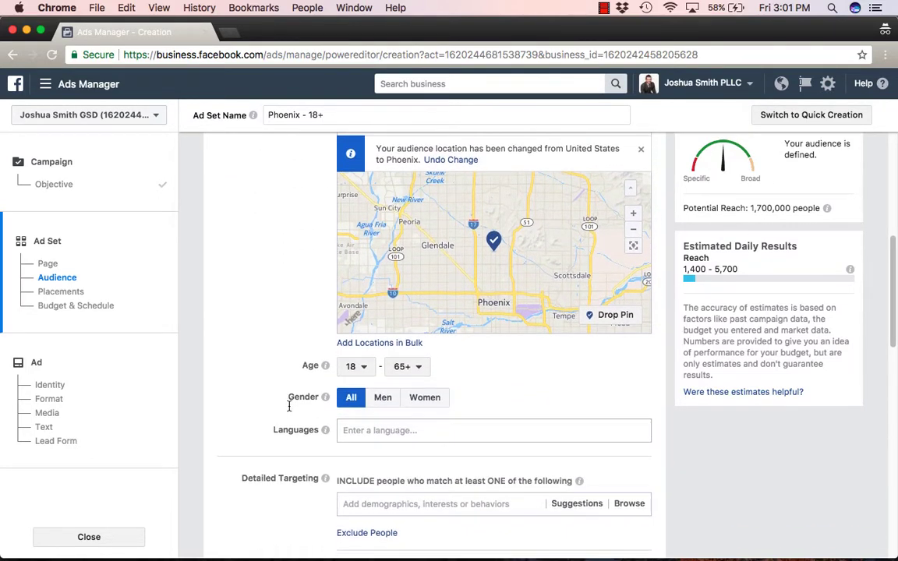
pyautogui.scroll(-2, 302, 284)
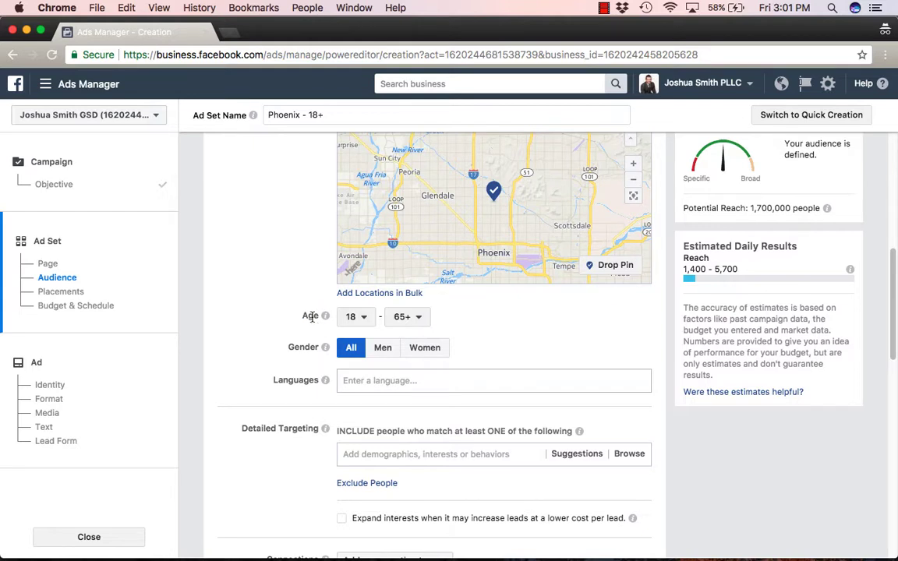
pyautogui.click(362, 319)
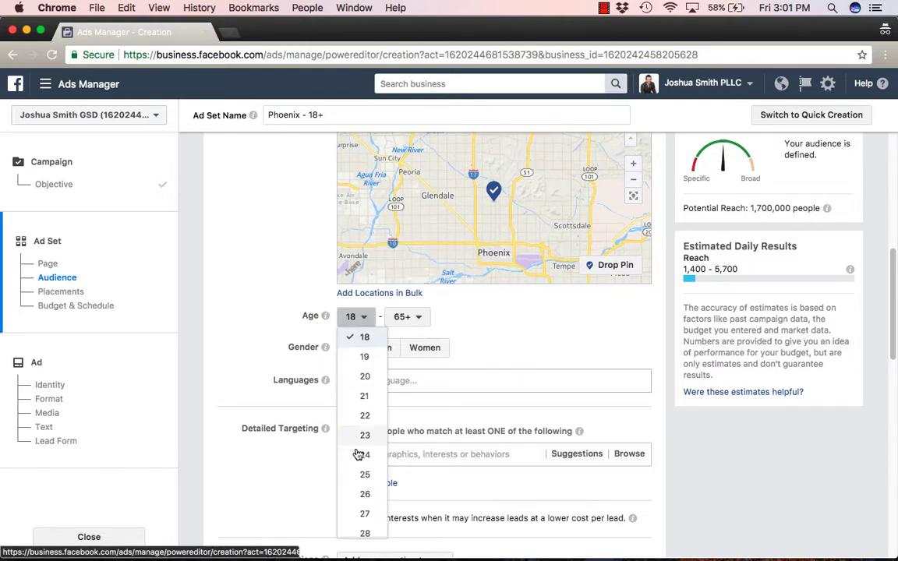
pyautogui.click(358, 476)
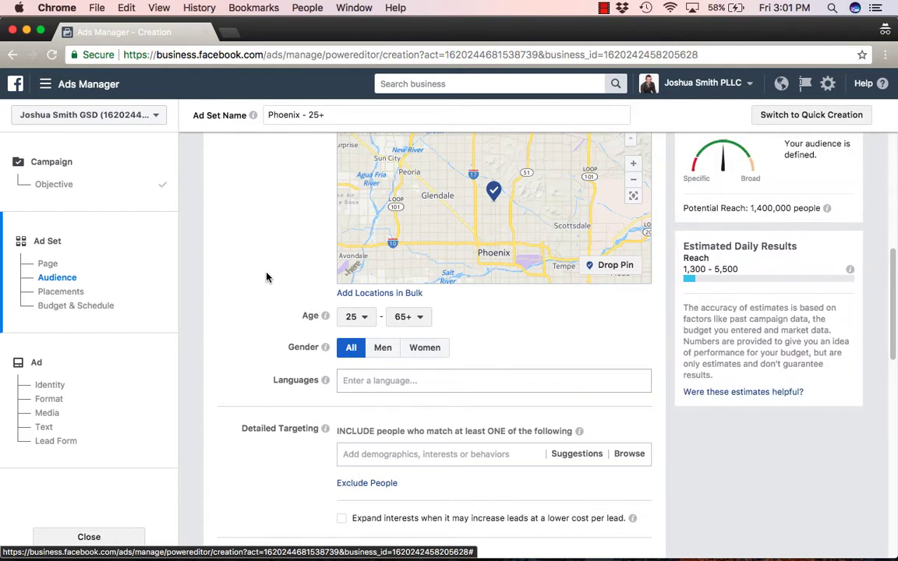
# Review the audience's location, age, gender and detailed targeting settings.
pyautogui.scroll(-1, 266, 278)
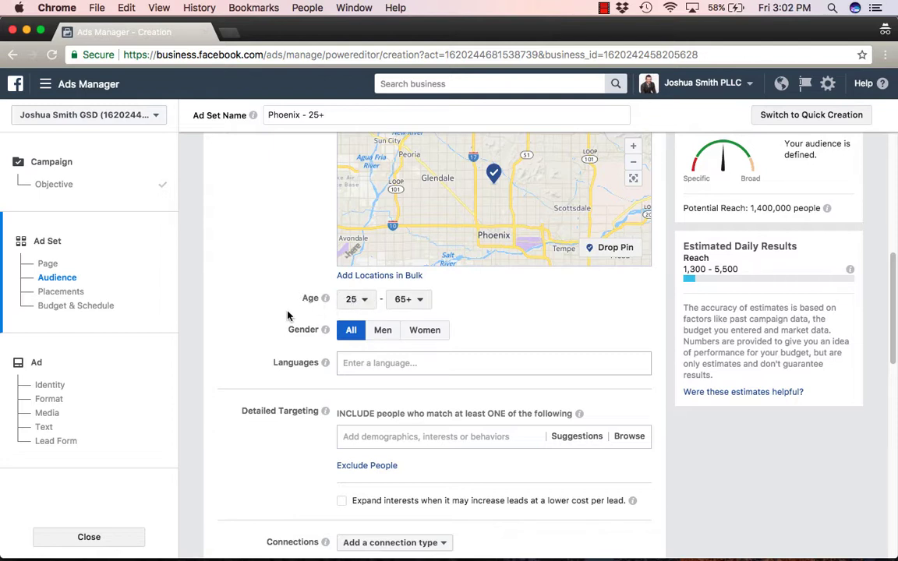
pyautogui.scroll(-1, 287, 315)
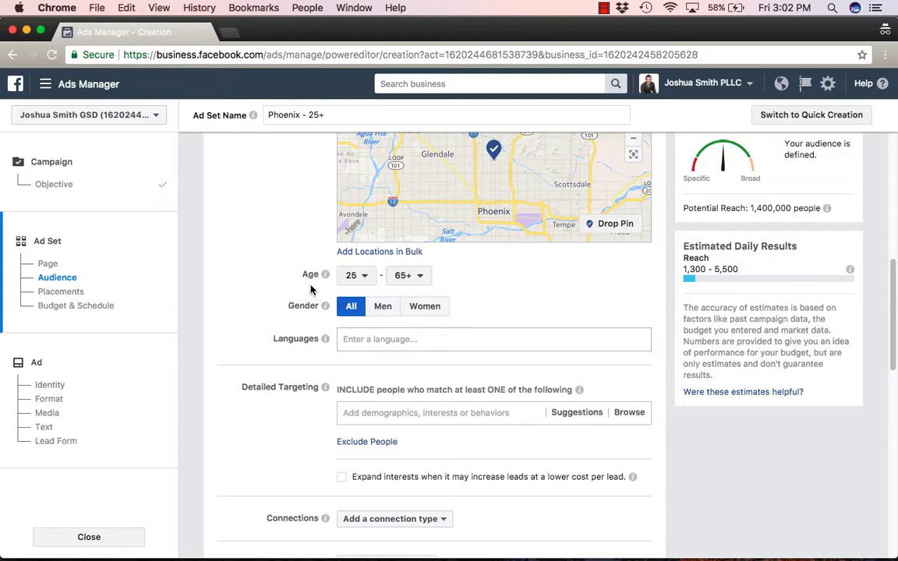
pyautogui.scroll(2, 297, 330)
pyautogui.scroll(10, 296, 330)
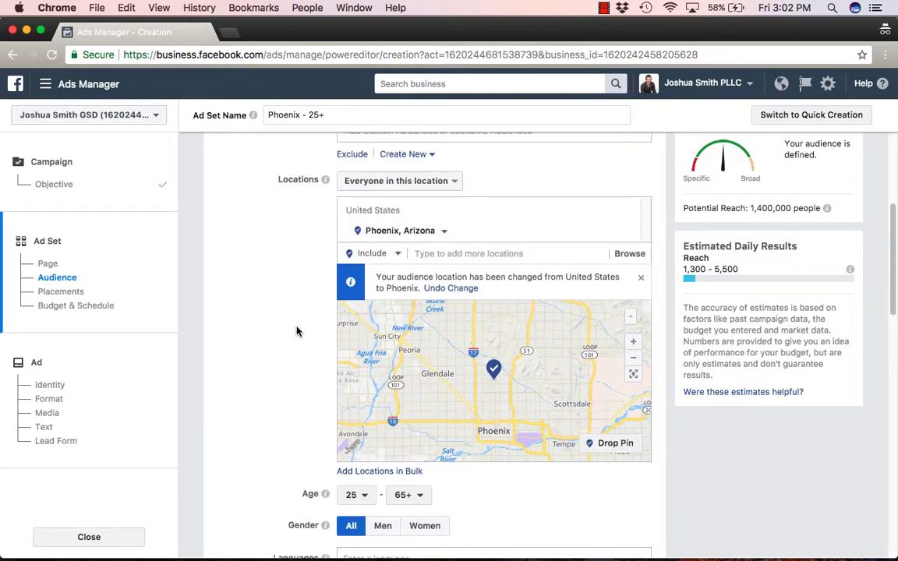
pyautogui.scroll(-9, 296, 330)
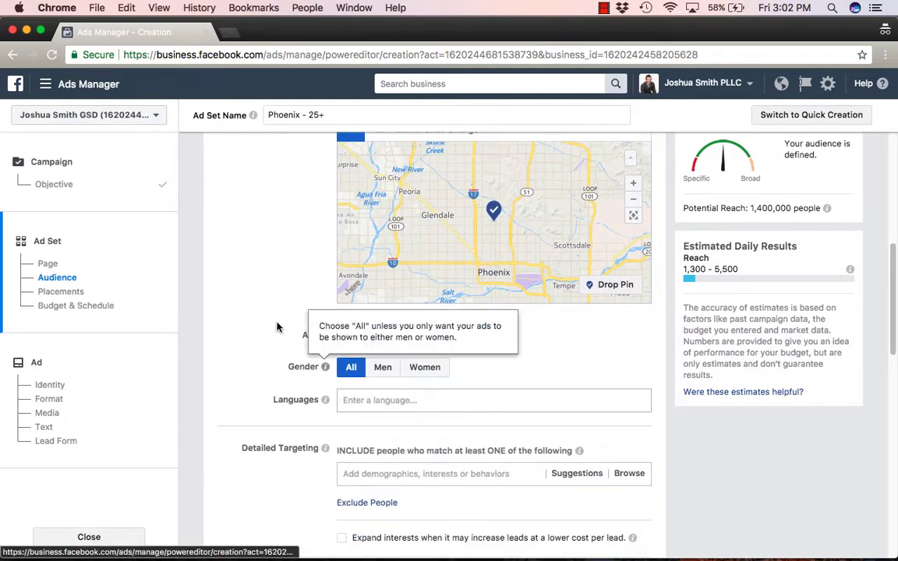
pyautogui.scroll(-5, 274, 326)
pyautogui.moveTo(326, 240)
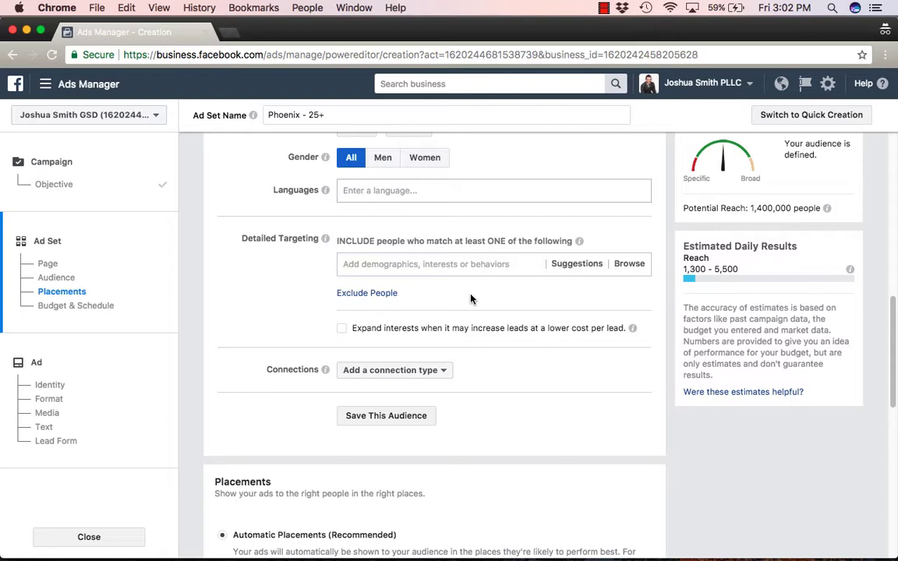
# Choose Edit Placements for the ad set and review the Facebook, Instagram, Audience Network and Messenger placement options.
pyautogui.scroll(-5, 471, 298)
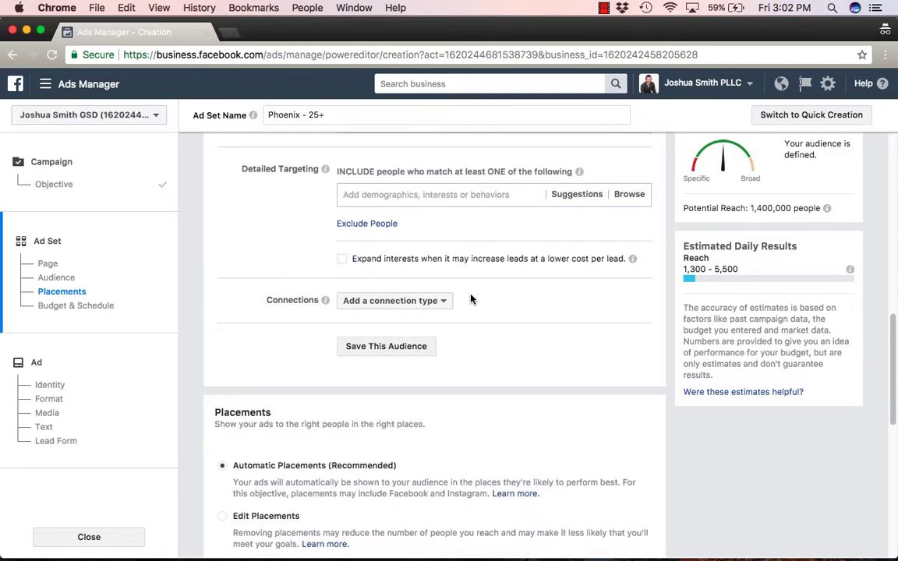
pyautogui.scroll(-1, 471, 298)
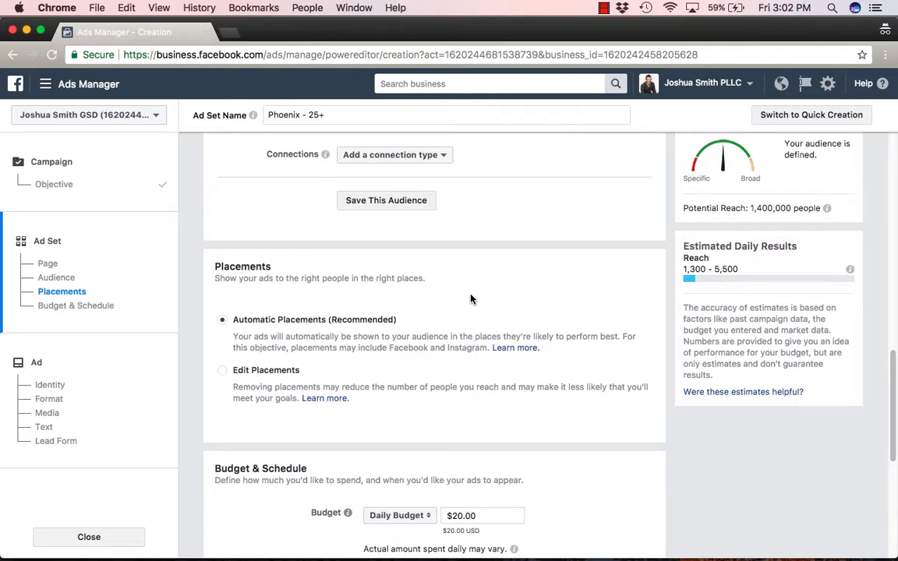
pyautogui.scroll(-3, 457, 351)
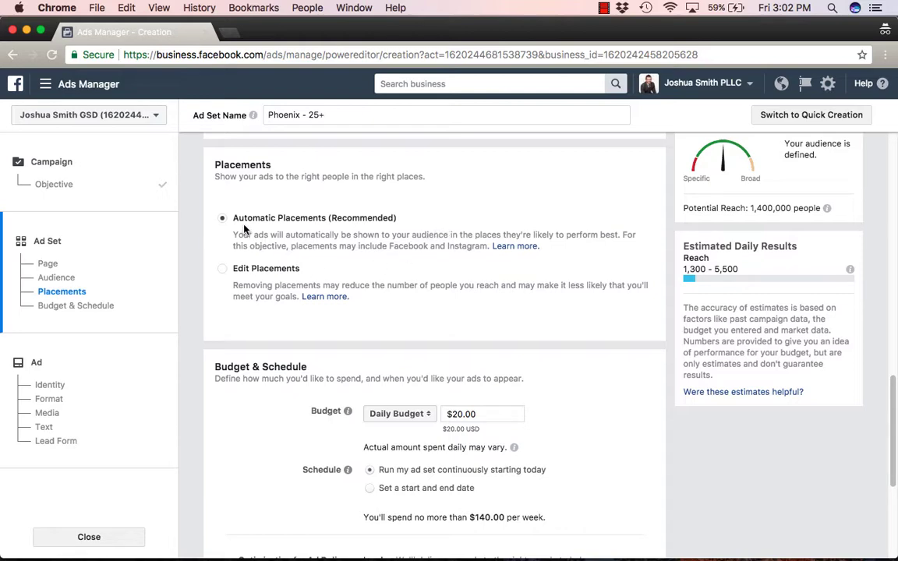
pyautogui.click(291, 269)
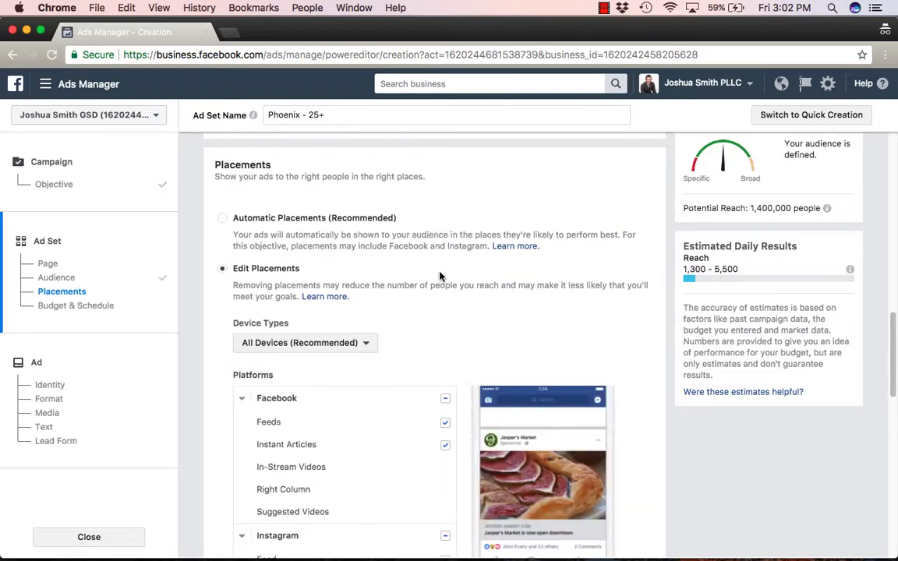
pyautogui.scroll(-5, 646, 354)
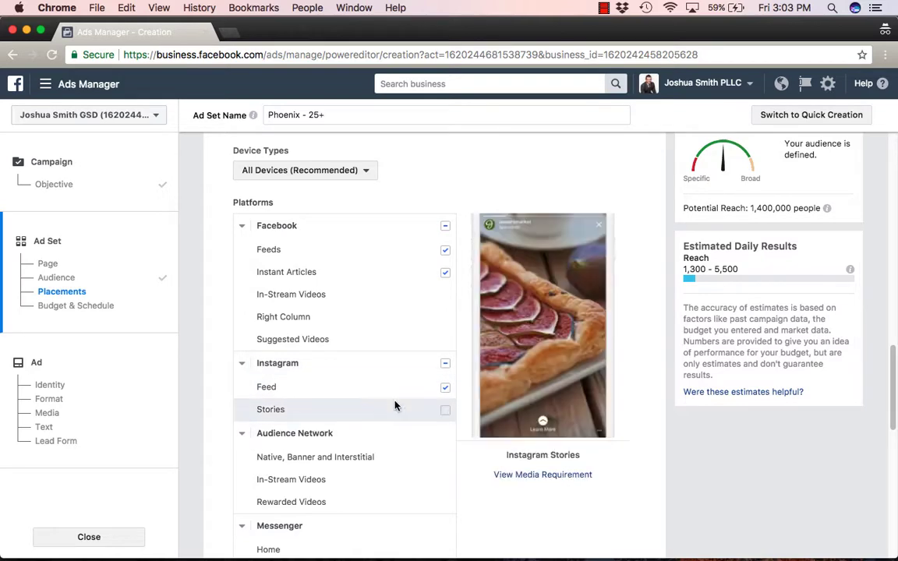
pyautogui.scroll(-5, 421, 390)
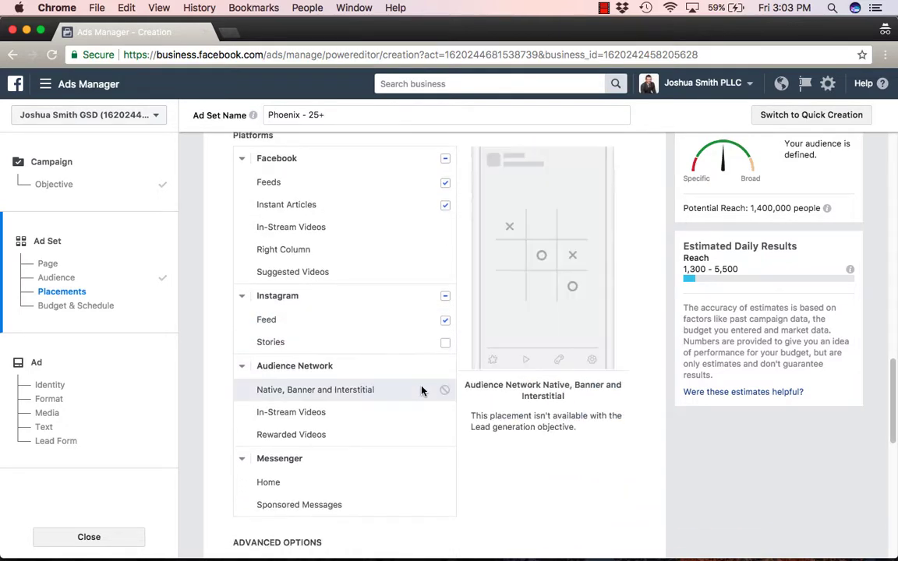
pyautogui.scroll(2, 421, 389)
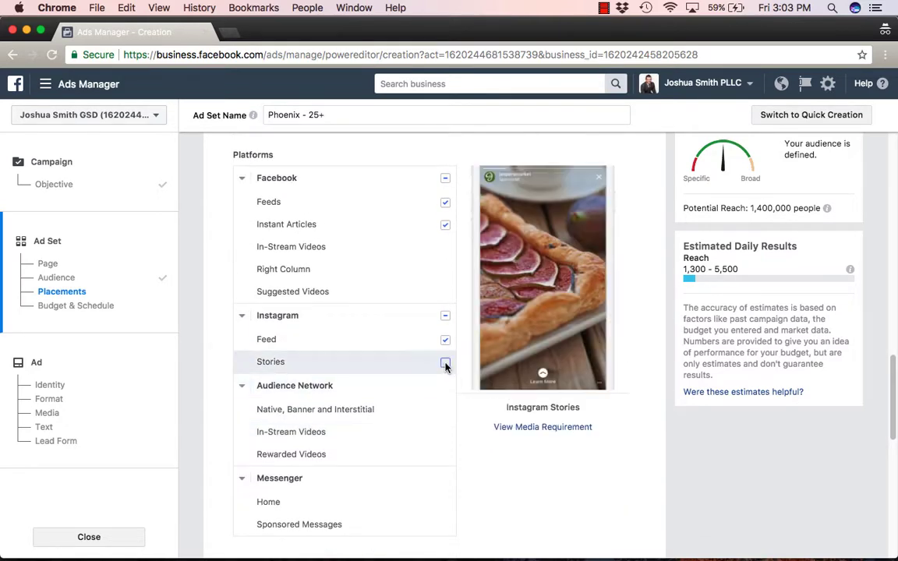
pyautogui.scroll(3, 425, 319)
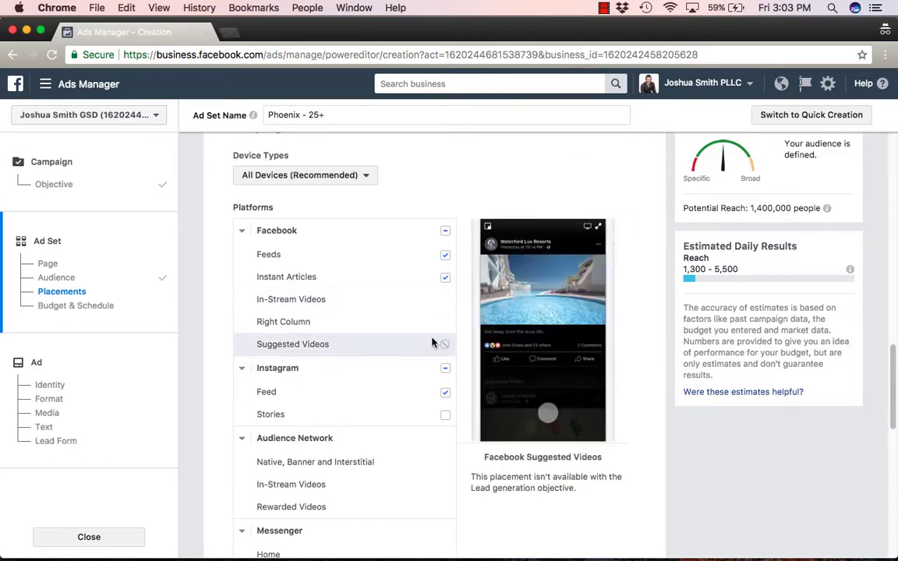
pyautogui.scroll(5, 429, 324)
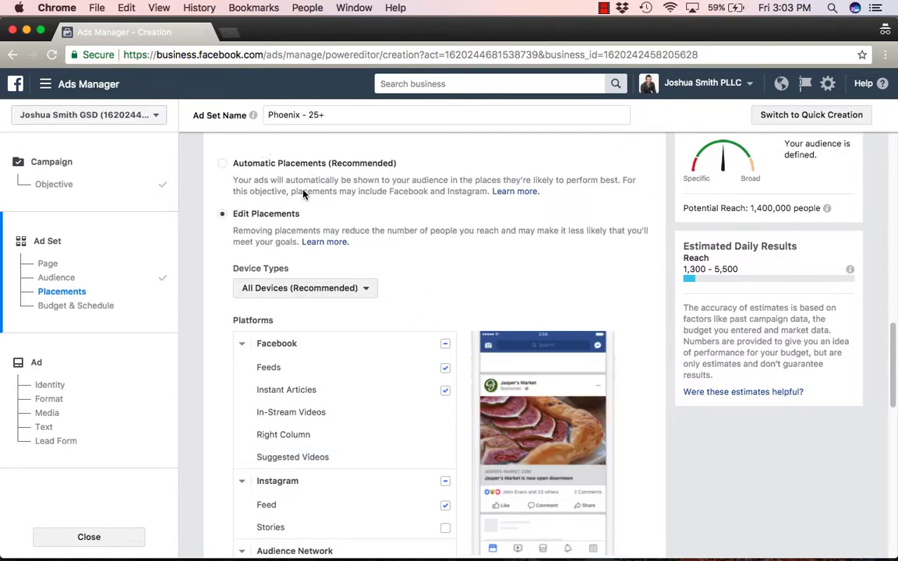
# Keep the ad set on a daily budget and set the amount to $5.00.
pyautogui.scroll(-8, 668, 363)
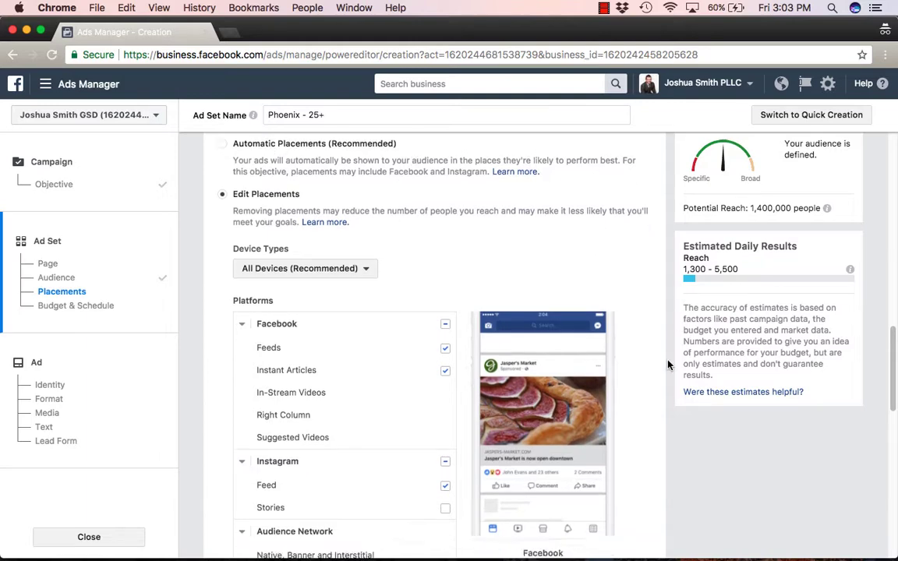
pyautogui.scroll(-7, 667, 363)
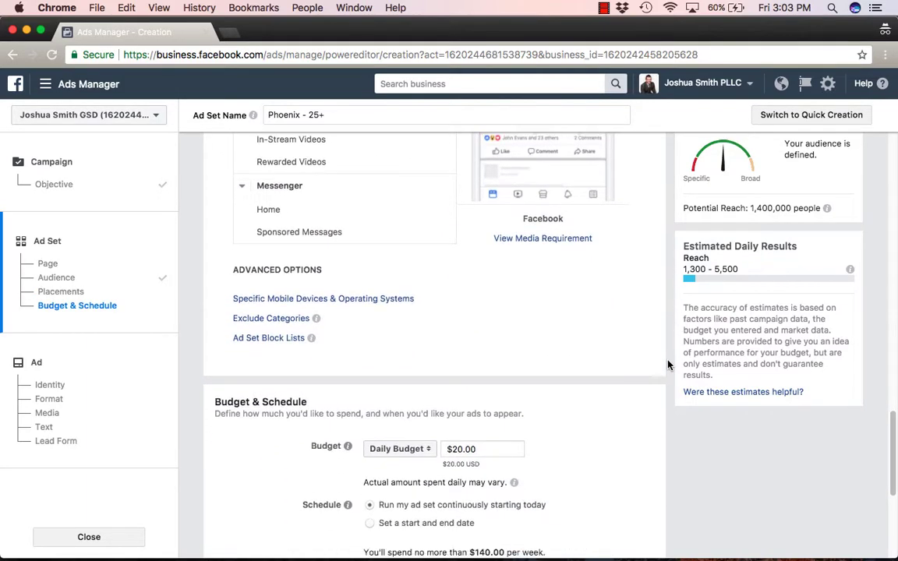
pyautogui.scroll(-1, 667, 363)
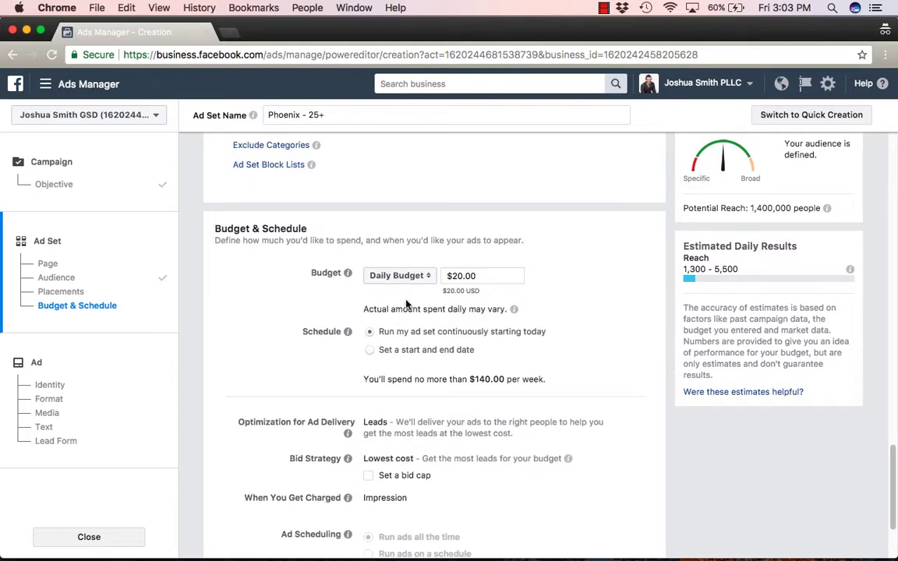
pyautogui.click(398, 276)
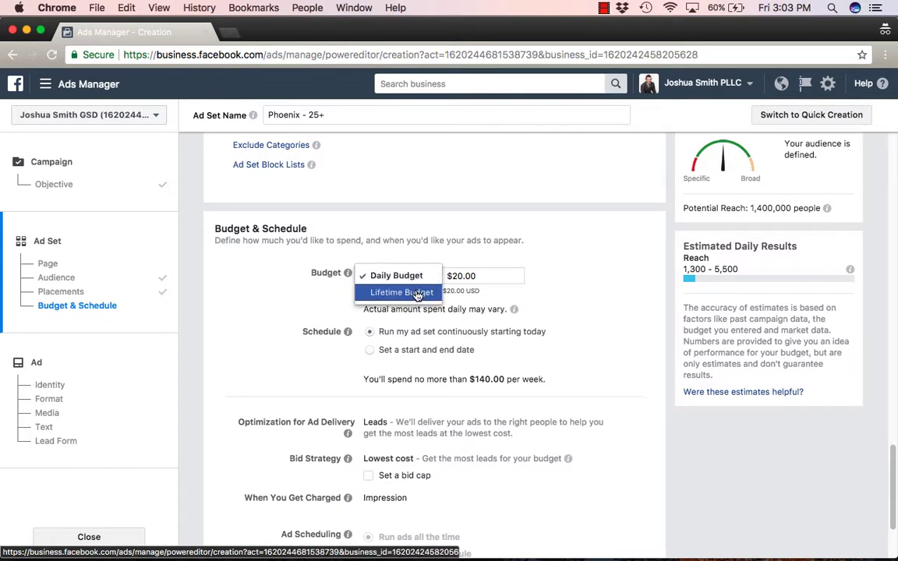
pyautogui.click(418, 277)
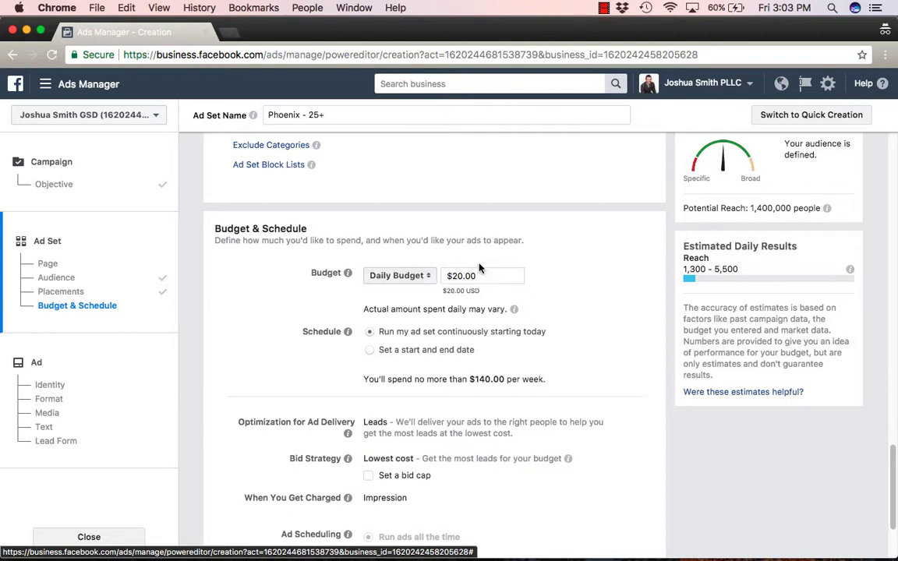
pyautogui.click(481, 275)
pyautogui.tripleClick(481, 276)
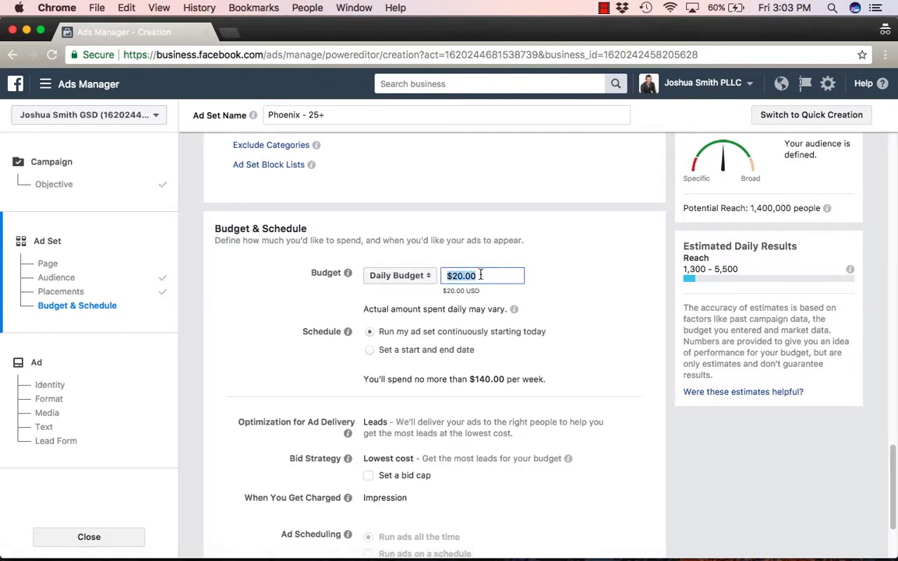
pyautogui.write('5')
pyautogui.click(583, 287)
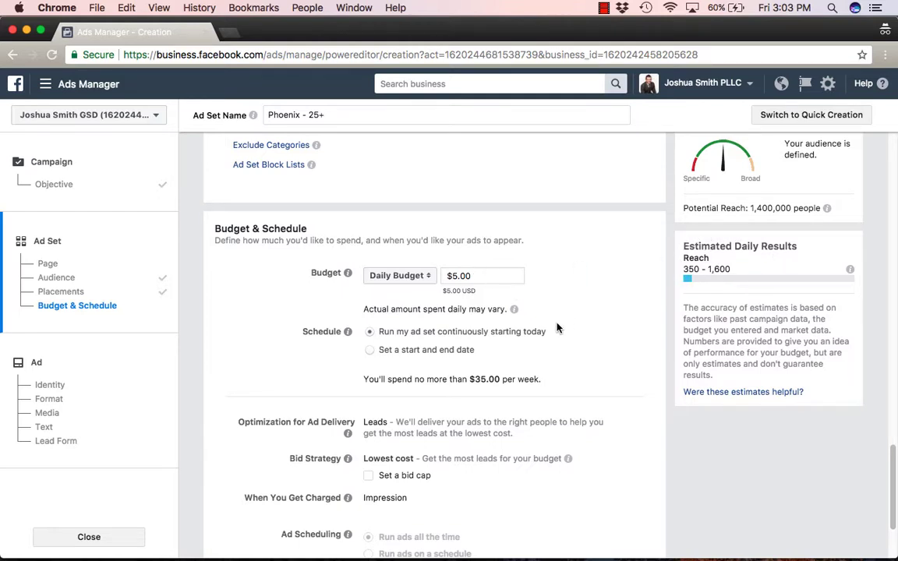
# Try the Lifetime Budget type for the ad set and return it to Daily Budget.
pyautogui.click(417, 276)
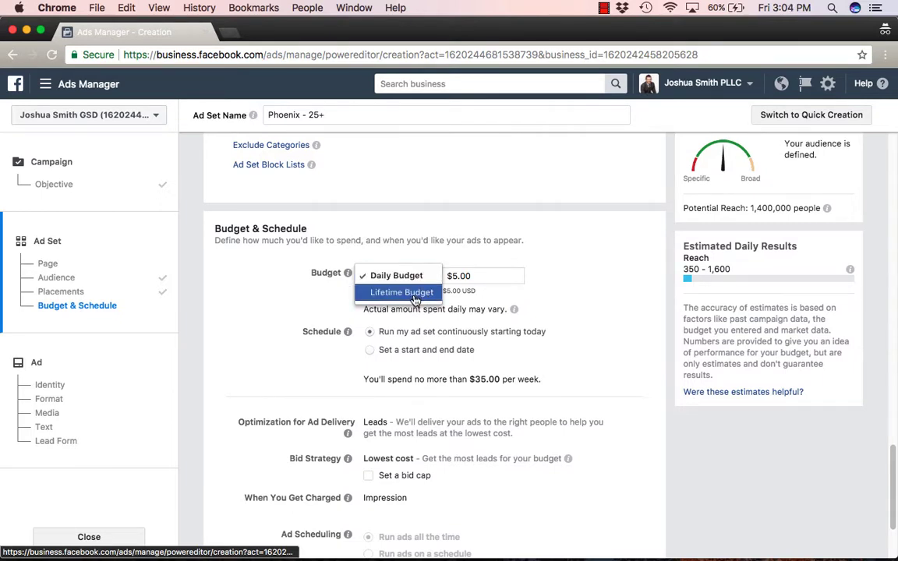
pyautogui.click(416, 300)
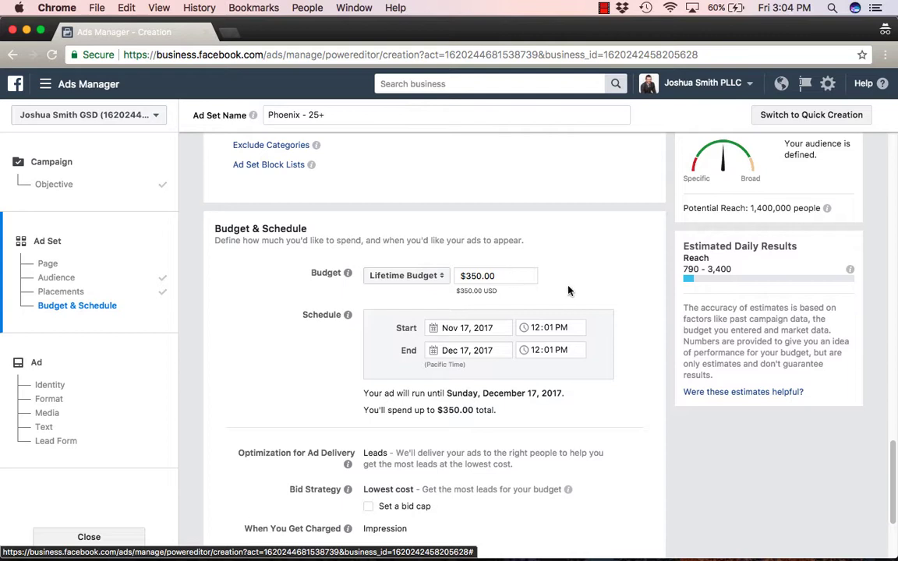
pyautogui.click(429, 279)
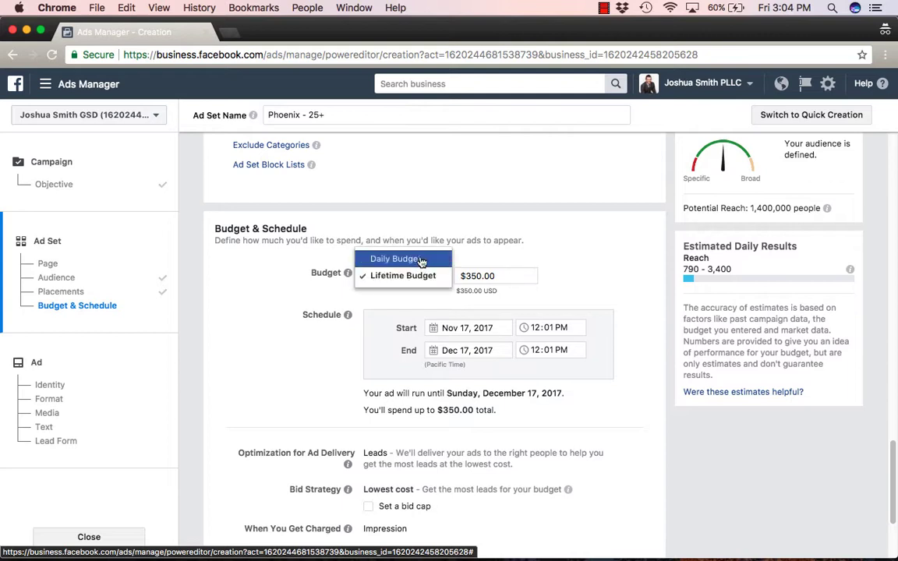
pyautogui.click(421, 261)
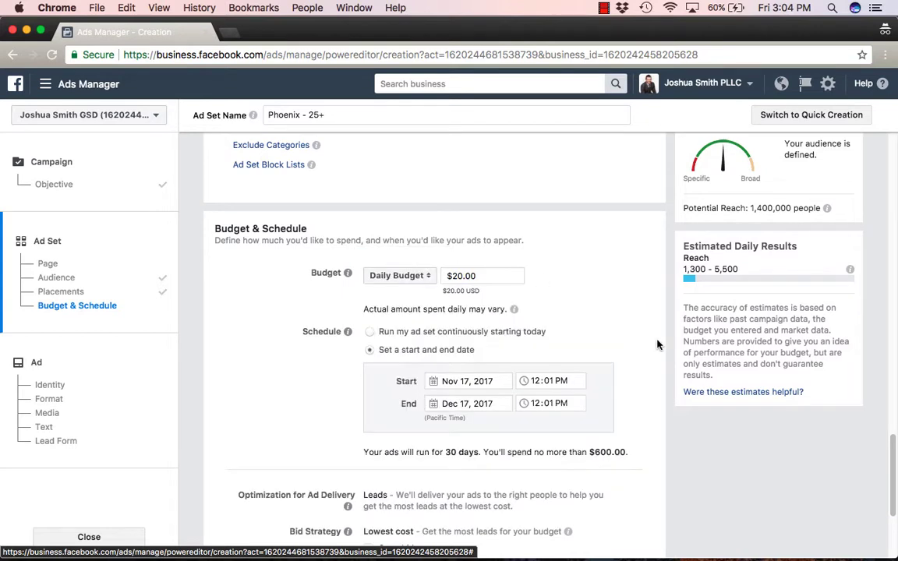
# Review the ad set's schedule, bid strategy and delivery settings and continue to the ad creation settings.
pyautogui.scroll(-1, 646, 411)
pyautogui.scroll(-3, 646, 411)
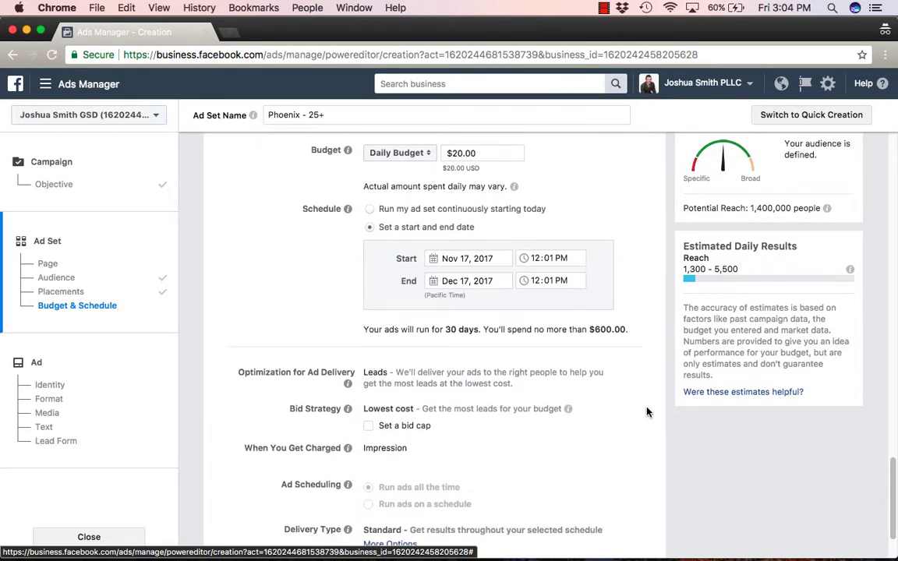
pyautogui.scroll(-1, 646, 411)
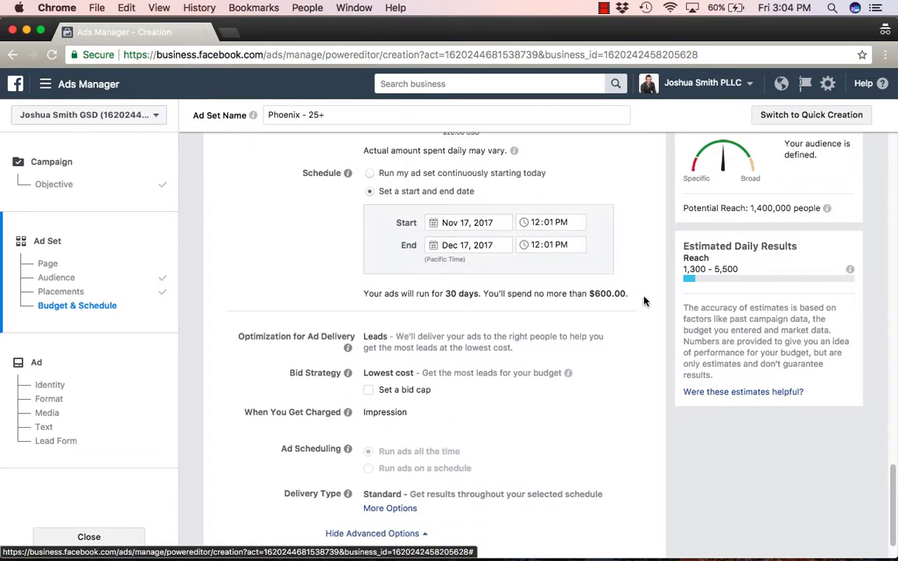
pyautogui.scroll(-1, 644, 301)
pyautogui.scroll(5, 644, 301)
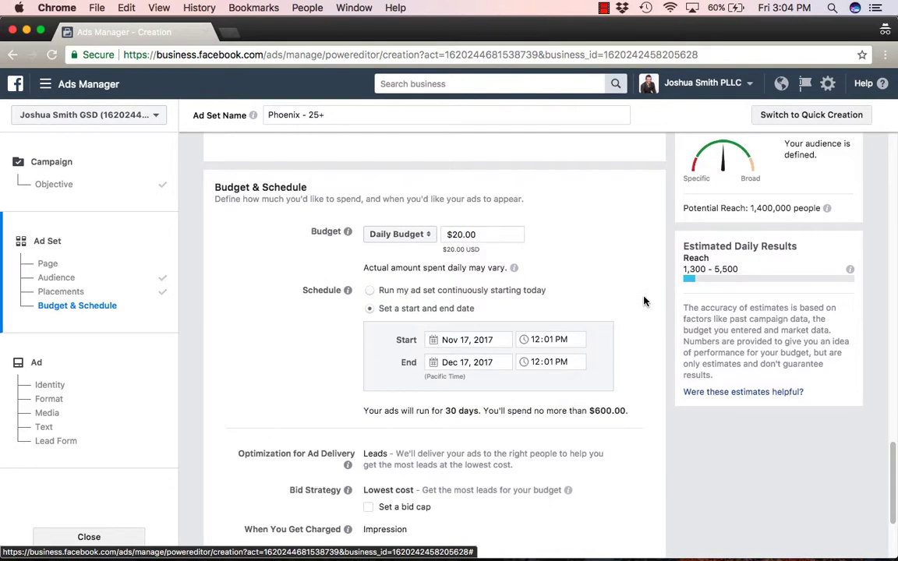
pyautogui.scroll(-5, 644, 301)
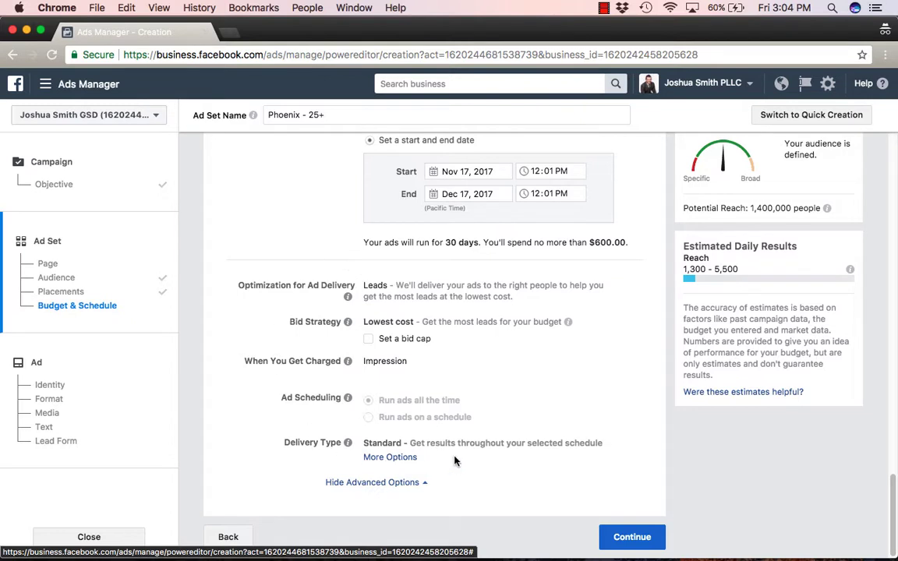
pyautogui.click(630, 538)
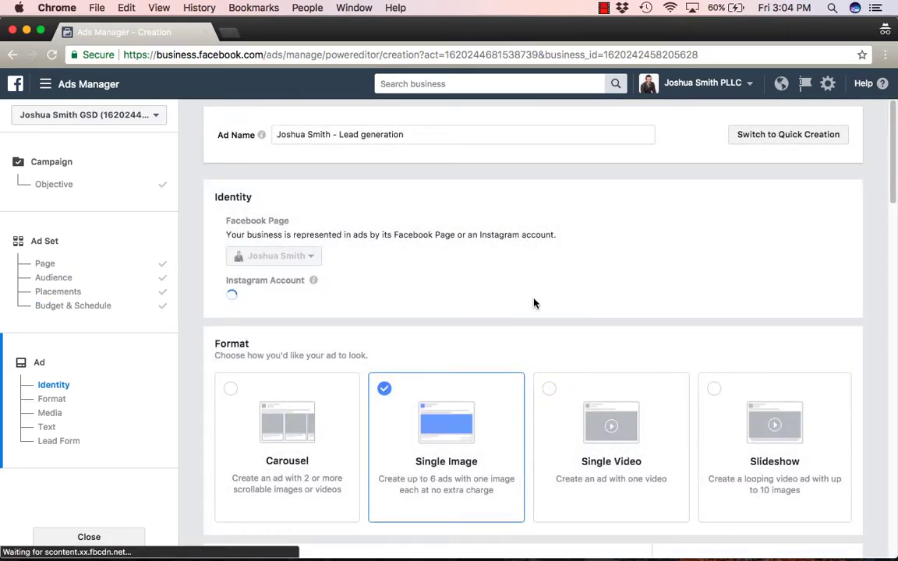
# Examine the ad's format choices, image options and recommended image specifications.
pyautogui.scroll(-5, 534, 300)
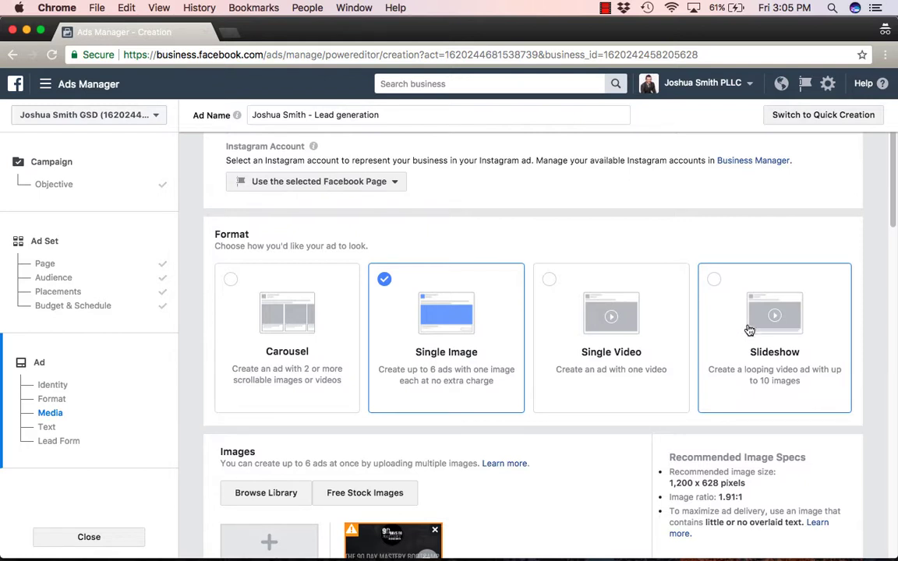
pyautogui.scroll(-2, 694, 341)
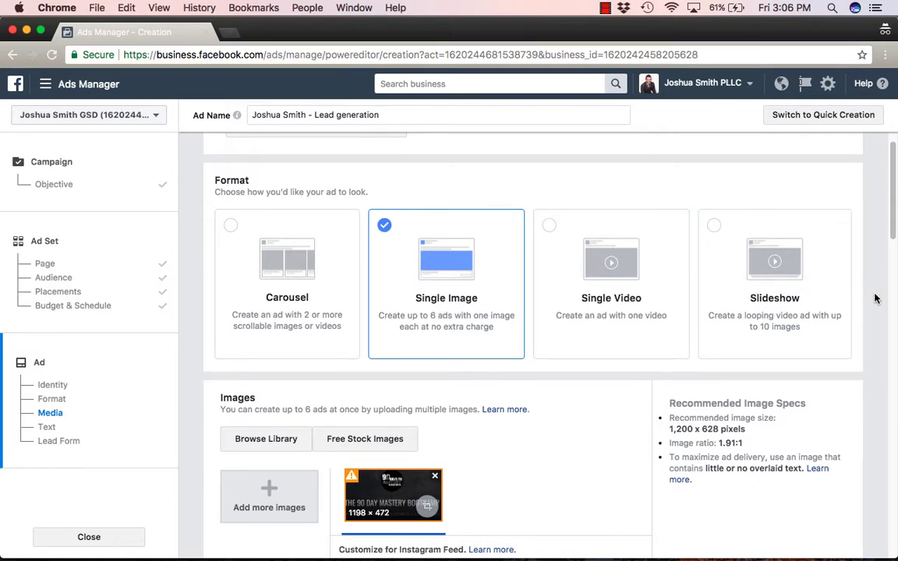
pyautogui.scroll(-3, 875, 298)
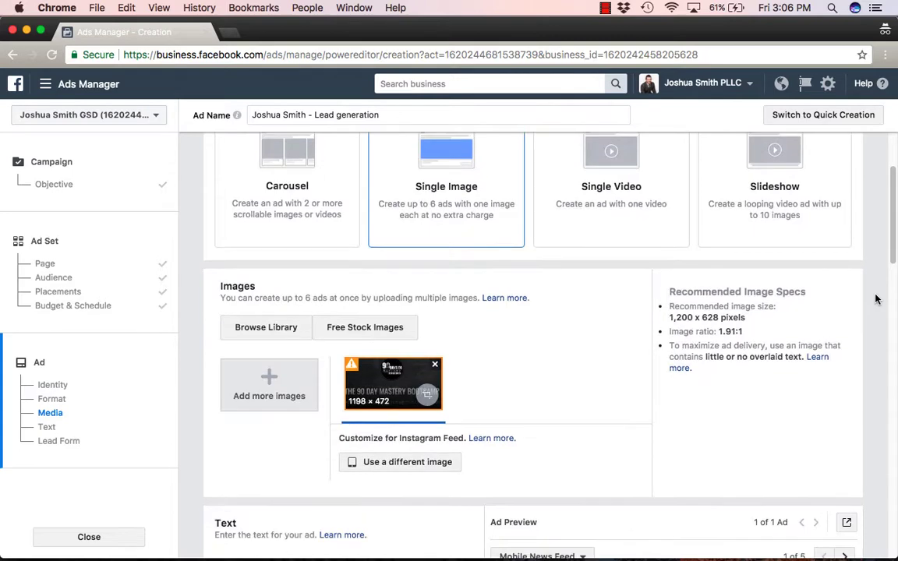
pyautogui.scroll(-4, 867, 319)
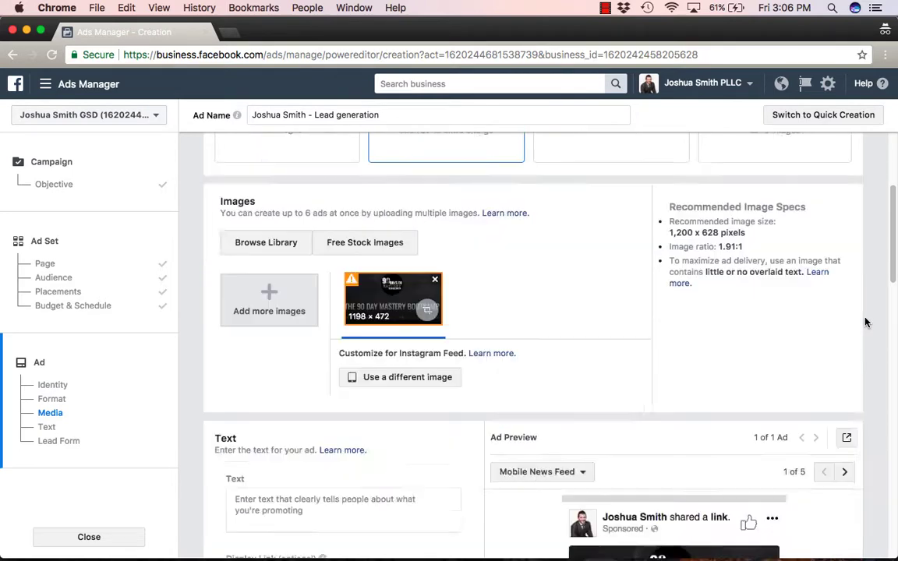
pyautogui.scroll(2, 865, 322)
pyautogui.scroll(2, 865, 322)
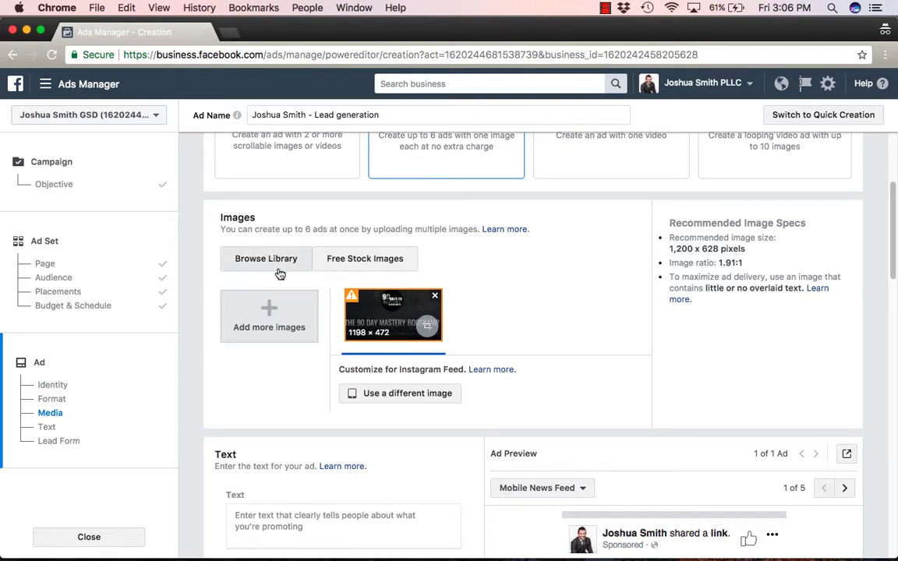
# Enter "have a great day" as the ad's main text.
pyautogui.scroll(-2, 644, 312)
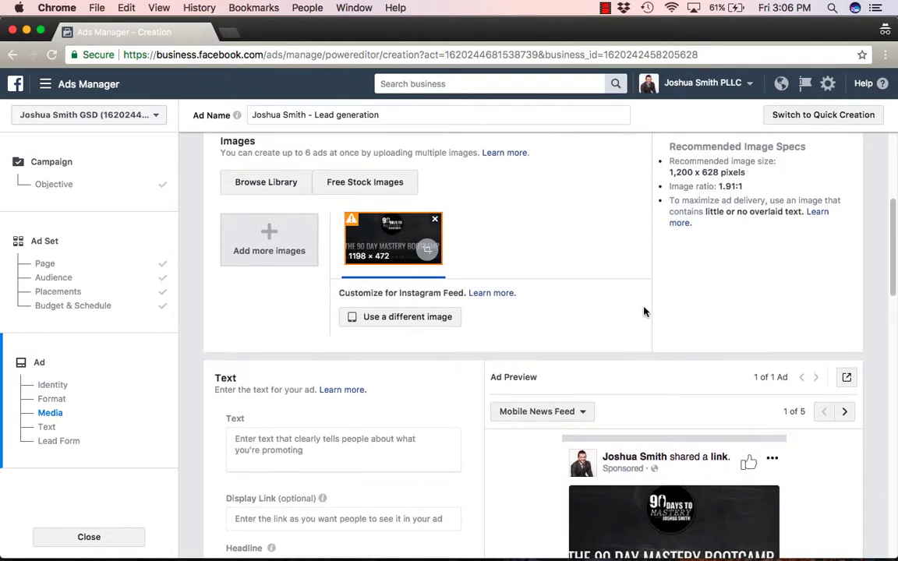
pyautogui.scroll(-3, 643, 317)
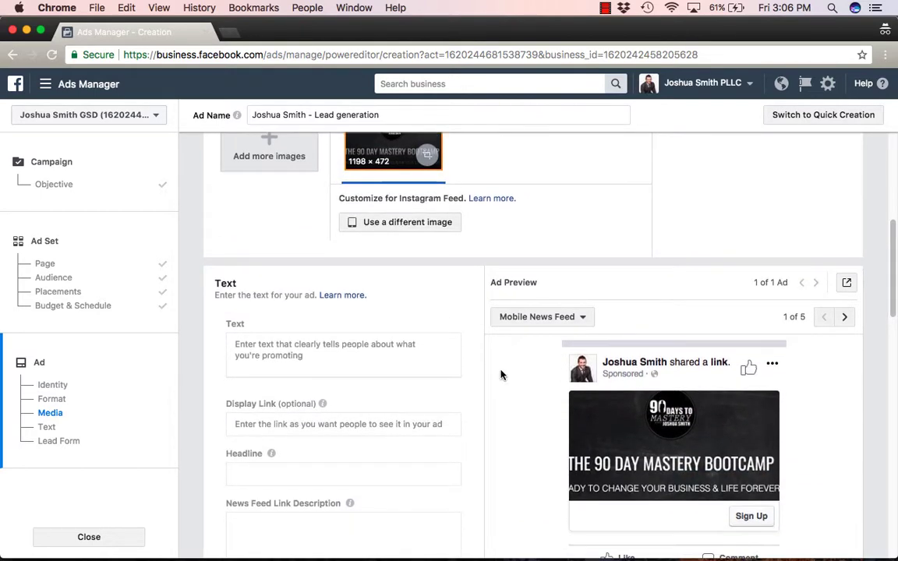
pyautogui.scroll(-2, 472, 357)
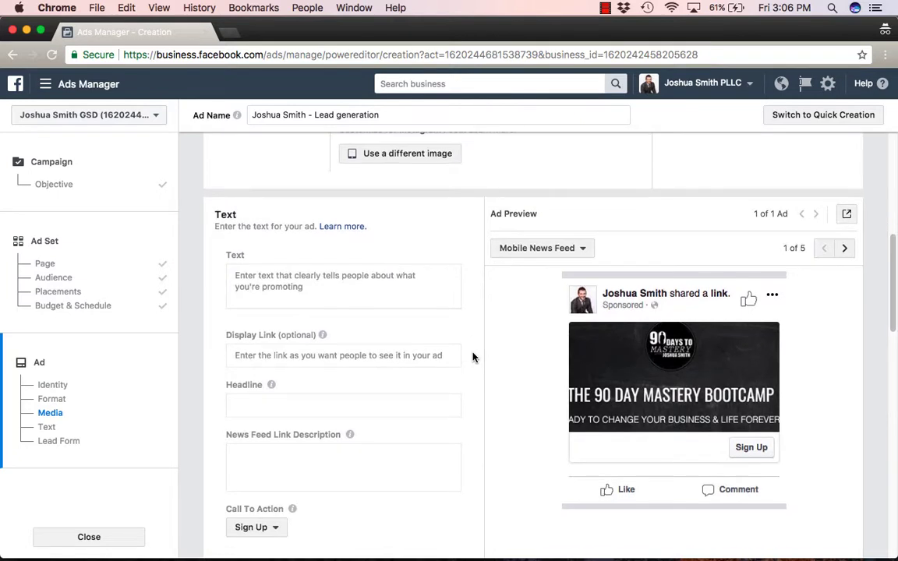
pyautogui.click(341, 266)
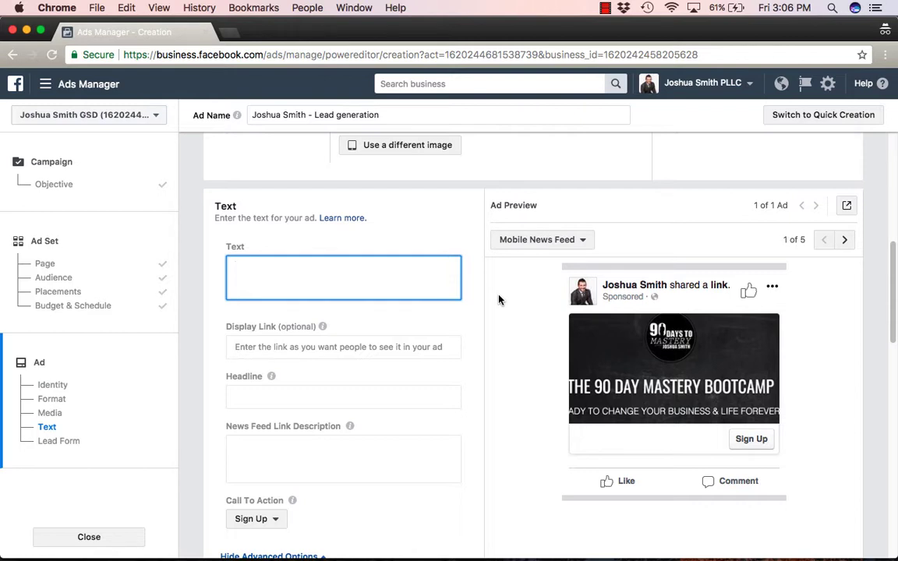
pyautogui.write('have a great day')
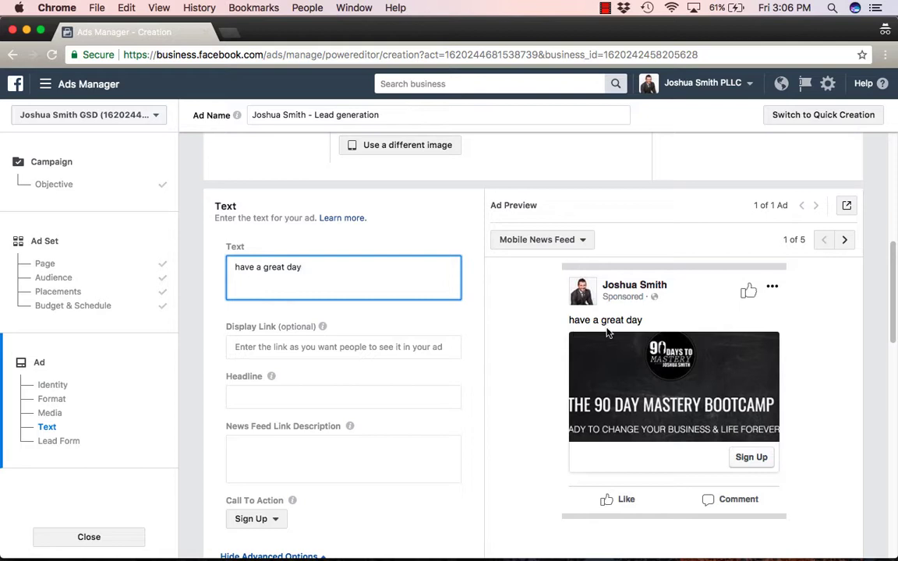
# Enter "Have a great day" as the ad's headline.
pyautogui.click(370, 348)
pyautogui.click(319, 396)
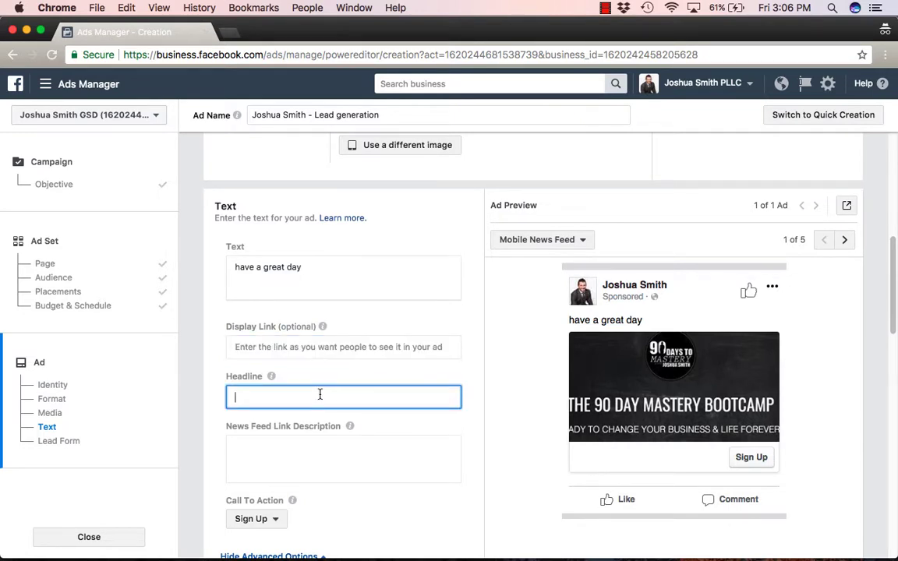
pyautogui.write('Have a great day')
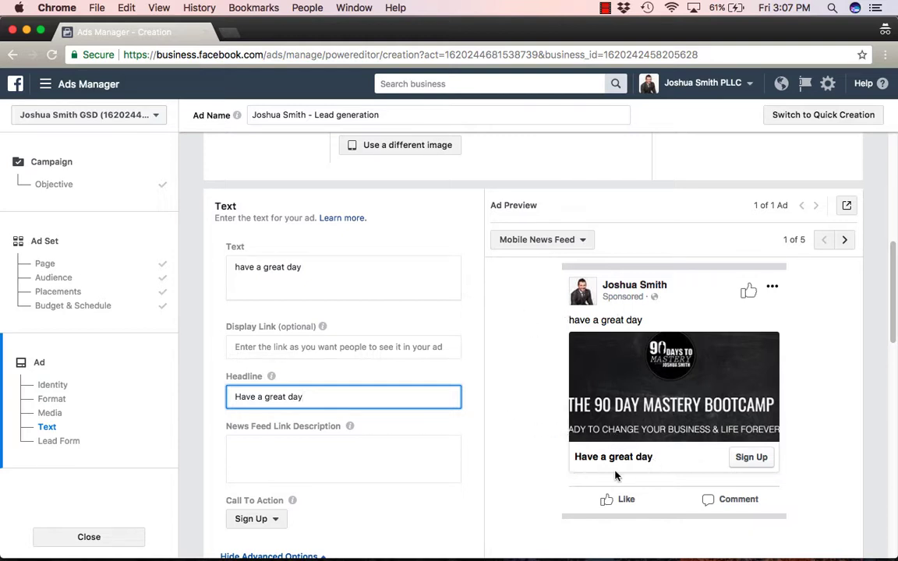
# Change the ad's call to action to Learn More.
pyautogui.scroll(-2, 479, 462)
pyautogui.scroll(-2, 479, 462)
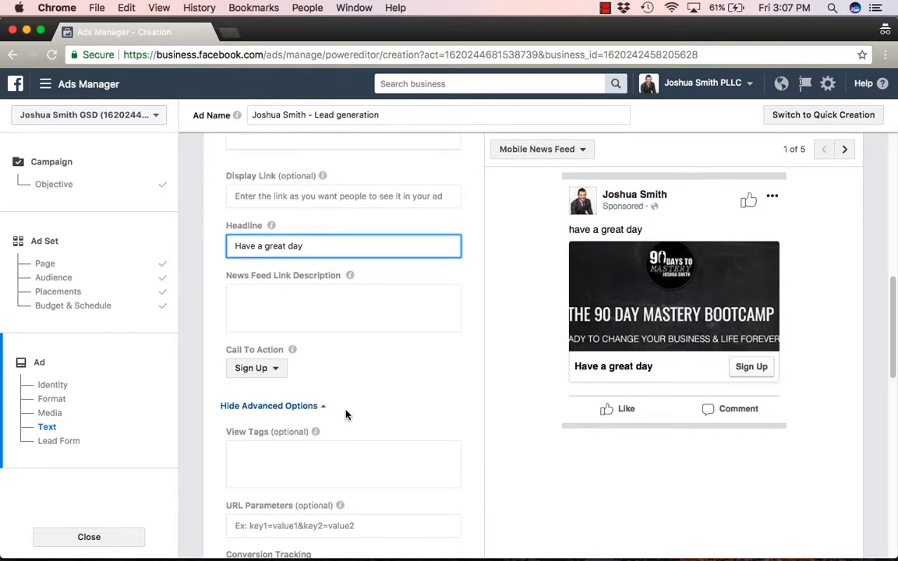
pyautogui.click(275, 371)
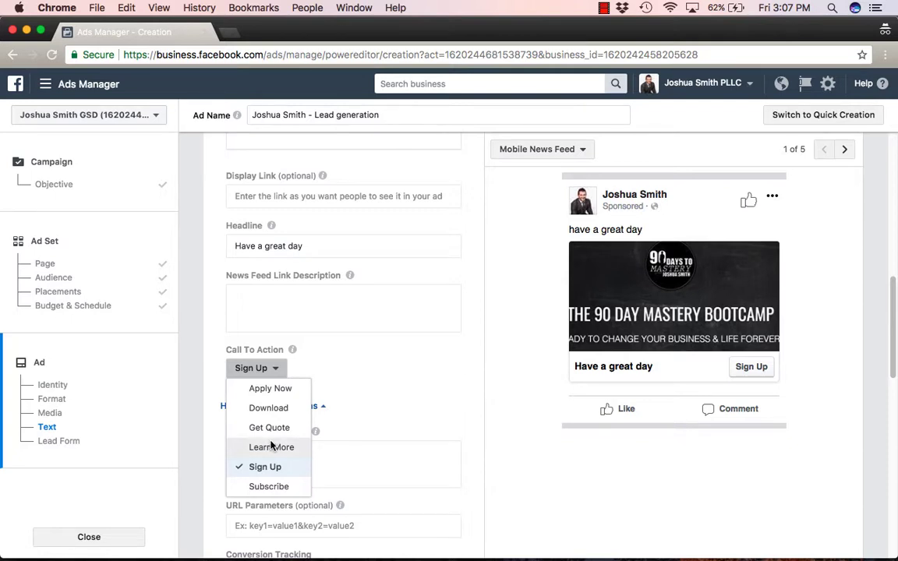
pyautogui.click(271, 446)
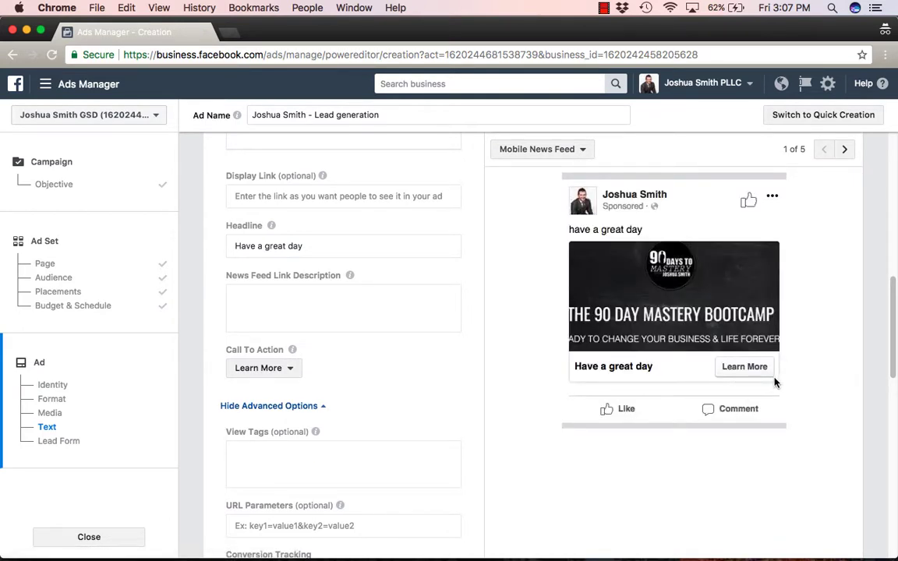
# Review the ad's advanced tracking options, the available lead forms and the final review and confirmation section.
pyautogui.scroll(-10, 507, 458)
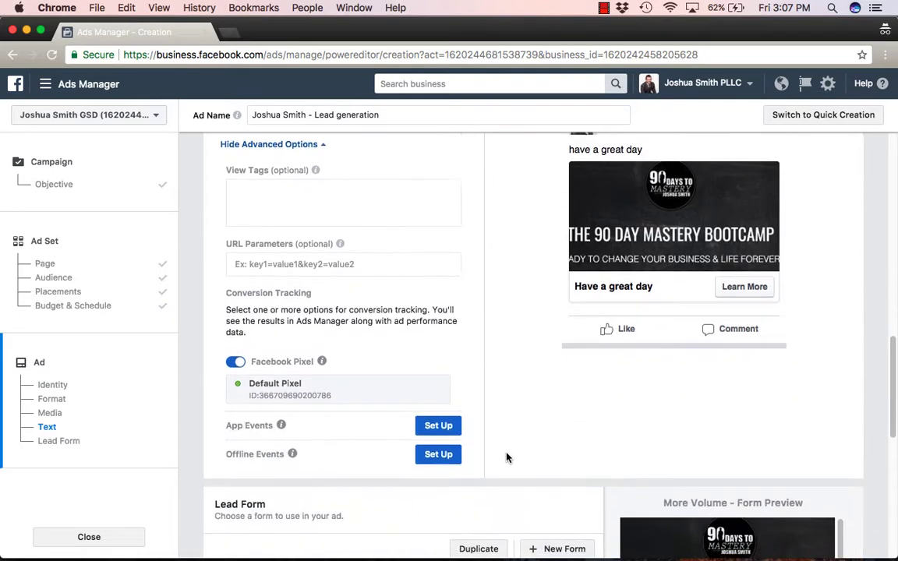
pyautogui.scroll(-2, 507, 457)
pyautogui.scroll(-6, 610, 383)
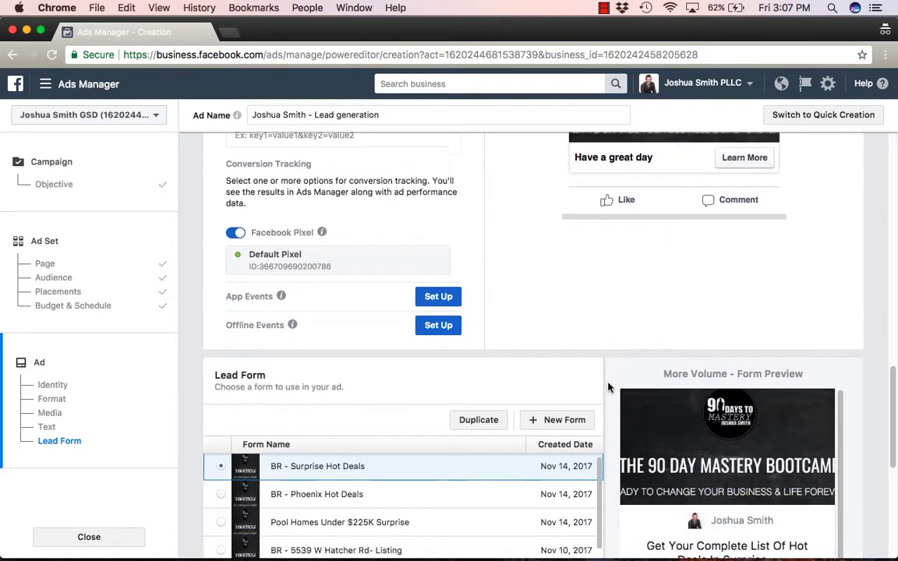
pyautogui.scroll(-10, 610, 409)
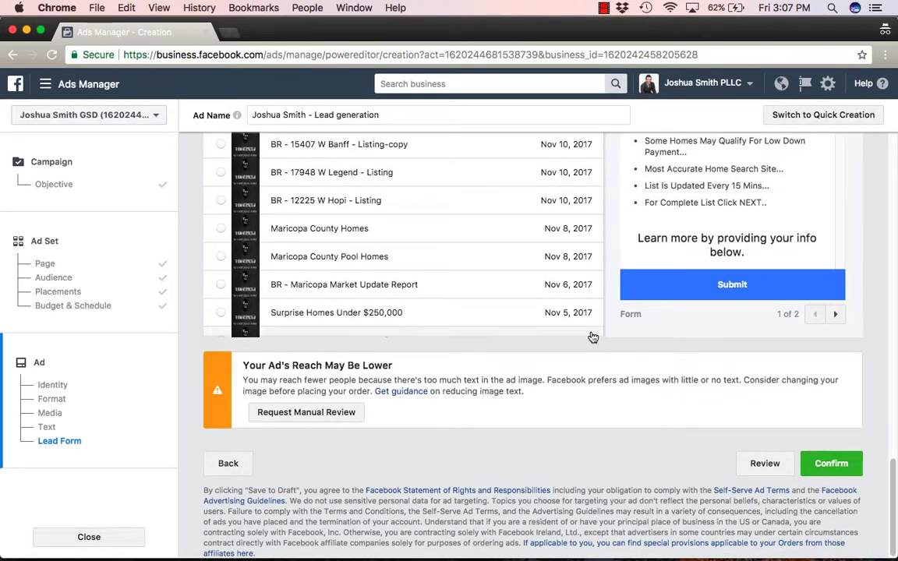
pyautogui.scroll(20, 593, 337)
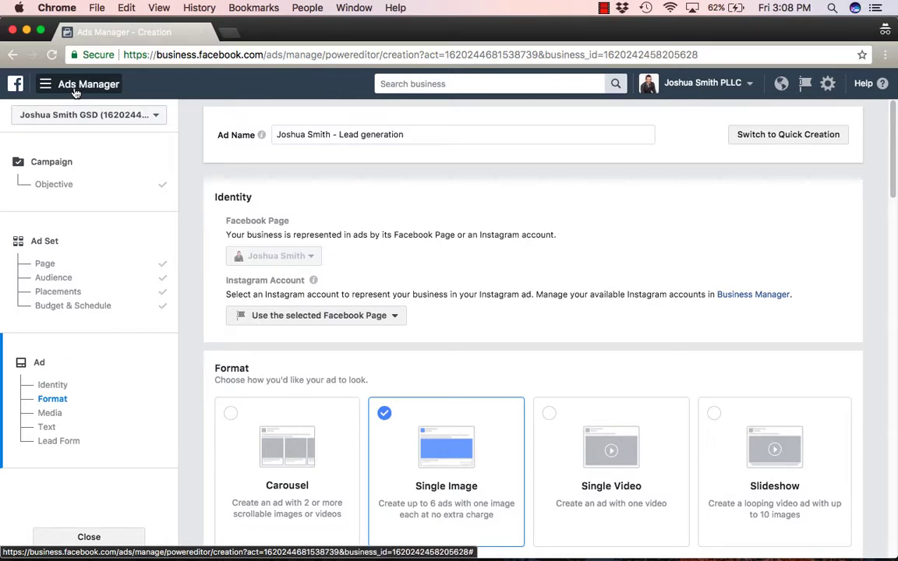
# Leave the ad creation page without saving, open the Audiences library and show the audience types that can be created.
pyautogui.click(75, 88)
pyautogui.click(110, 354)
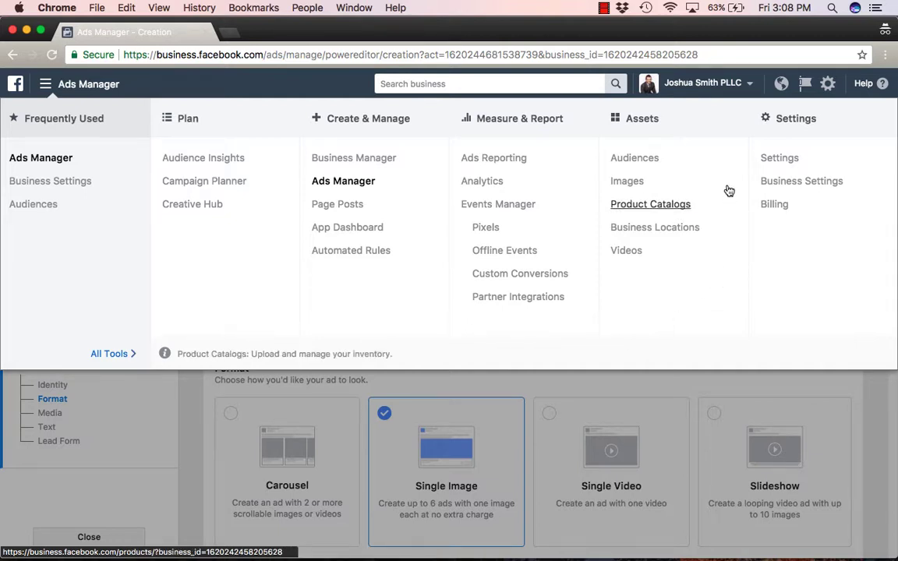
pyautogui.click(646, 160)
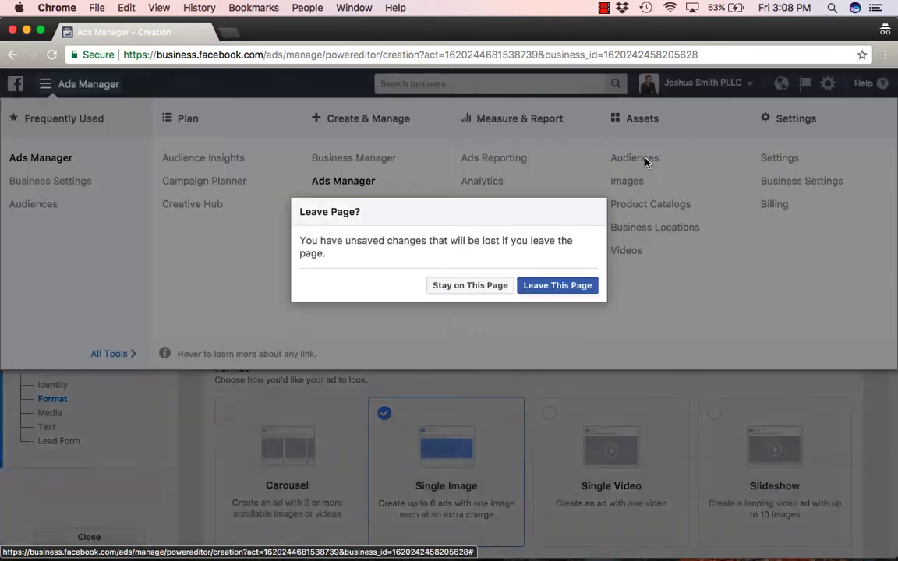
pyautogui.click(535, 290)
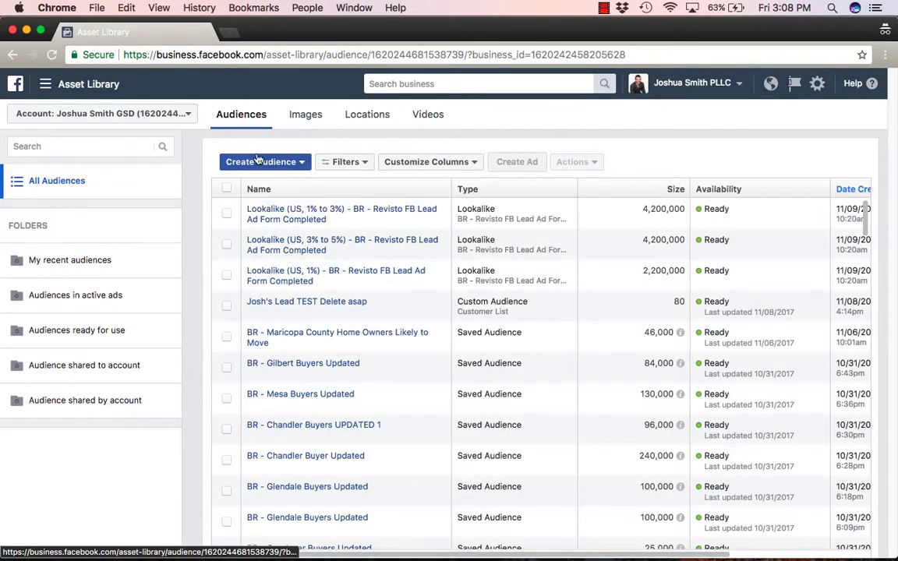
pyautogui.click(243, 162)
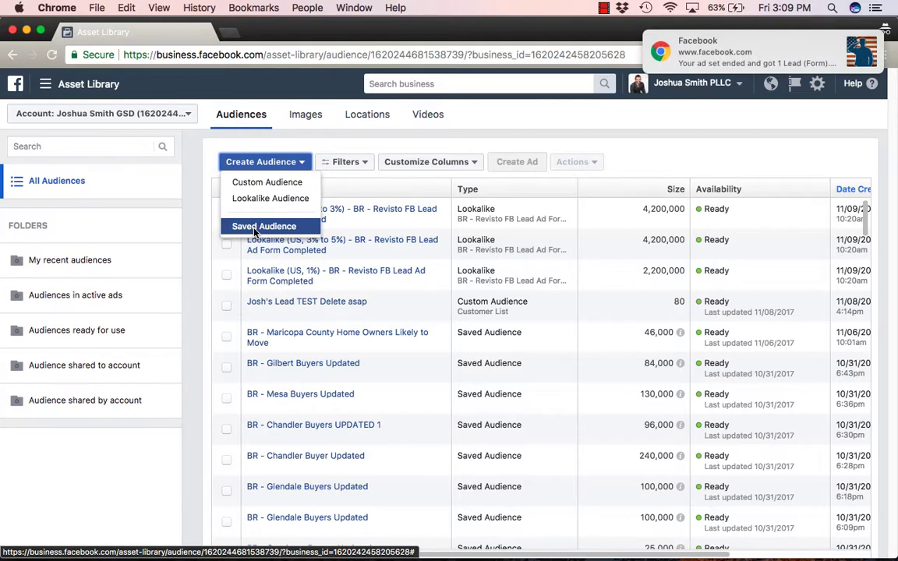
pyautogui.click(864, 41)
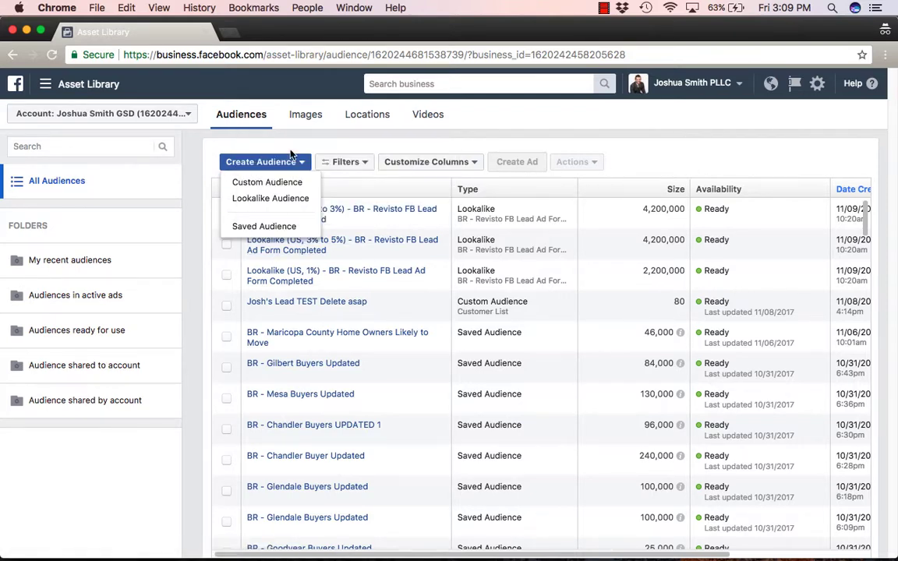
# Open the Facebook Pixels page in Events Manager to view the account's pixels.
pyautogui.click(84, 84)
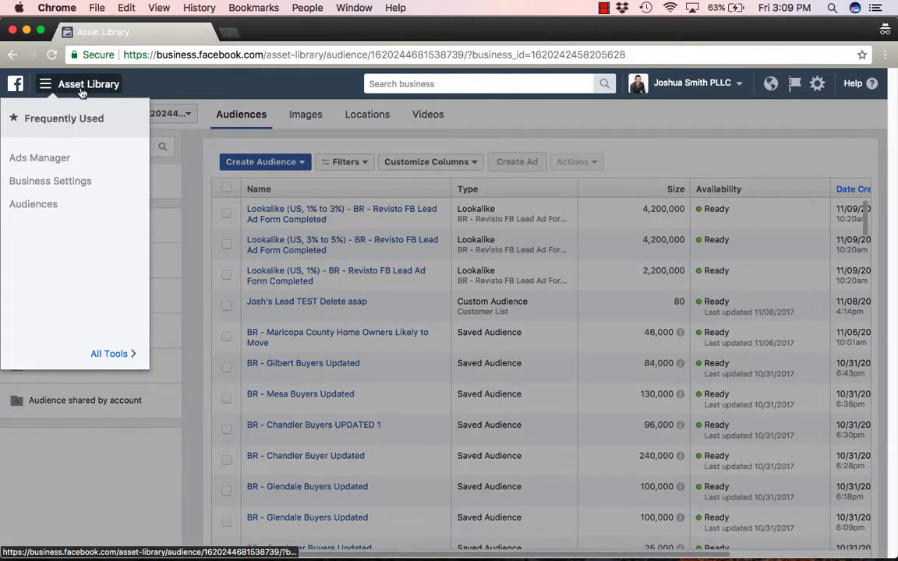
pyautogui.moveTo(97, 349)
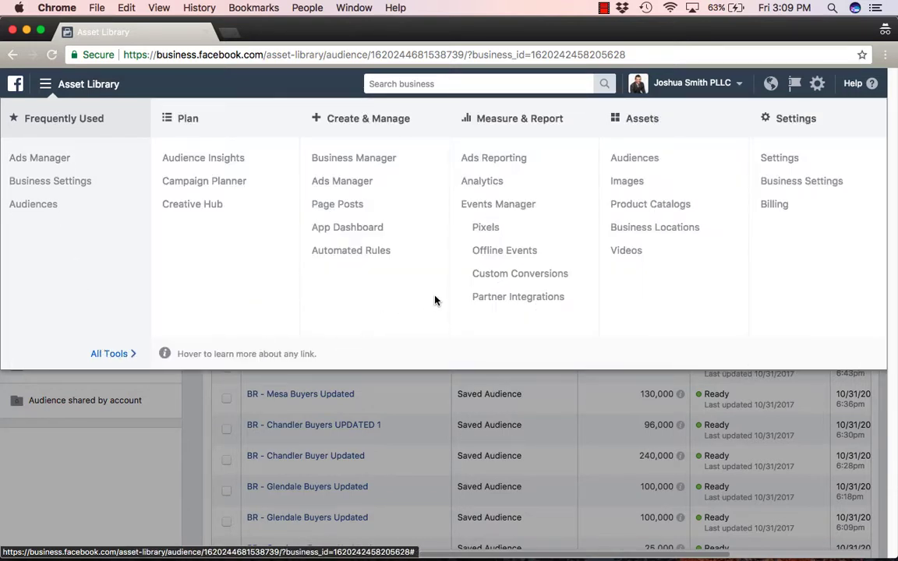
pyautogui.click(486, 228)
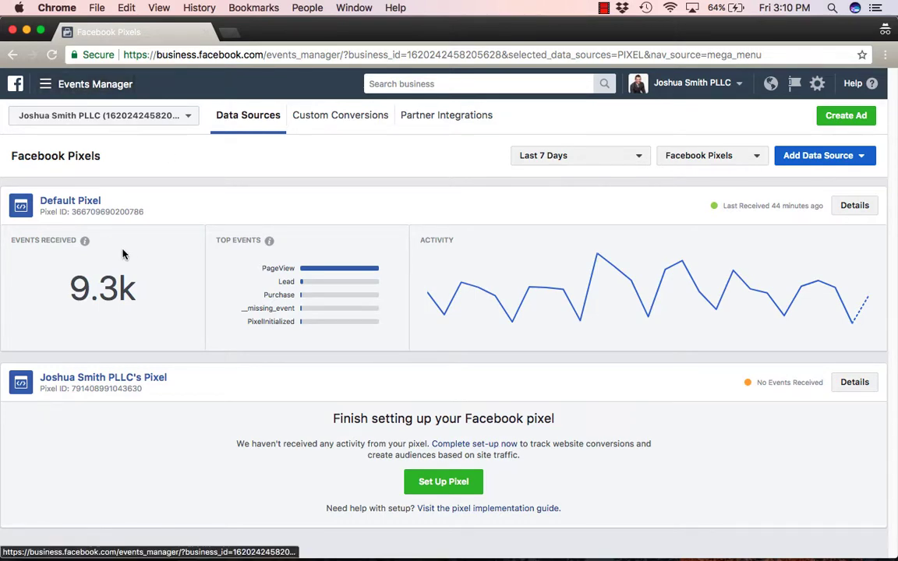
# Look over the full list of business tools and return to the Ads Manager campaign list.
pyautogui.click(45, 84)
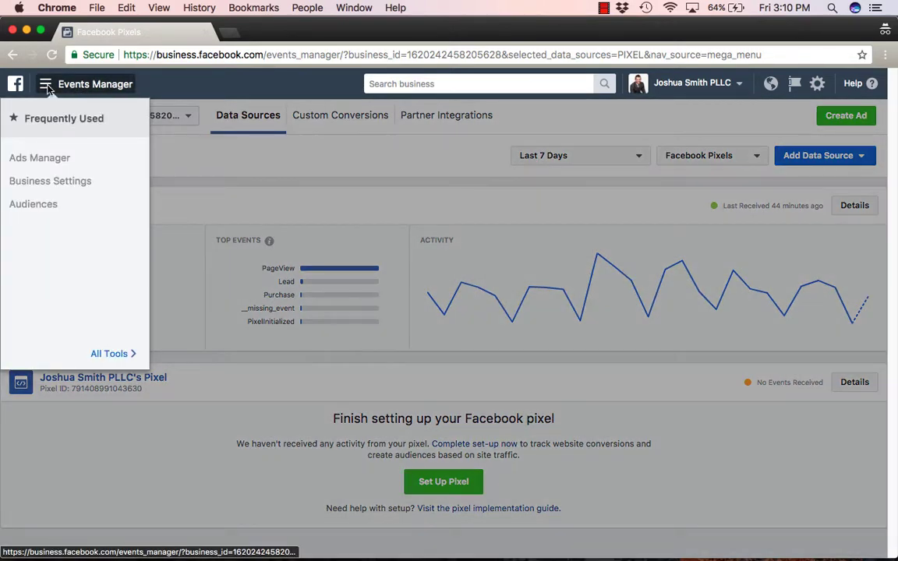
pyautogui.click(117, 354)
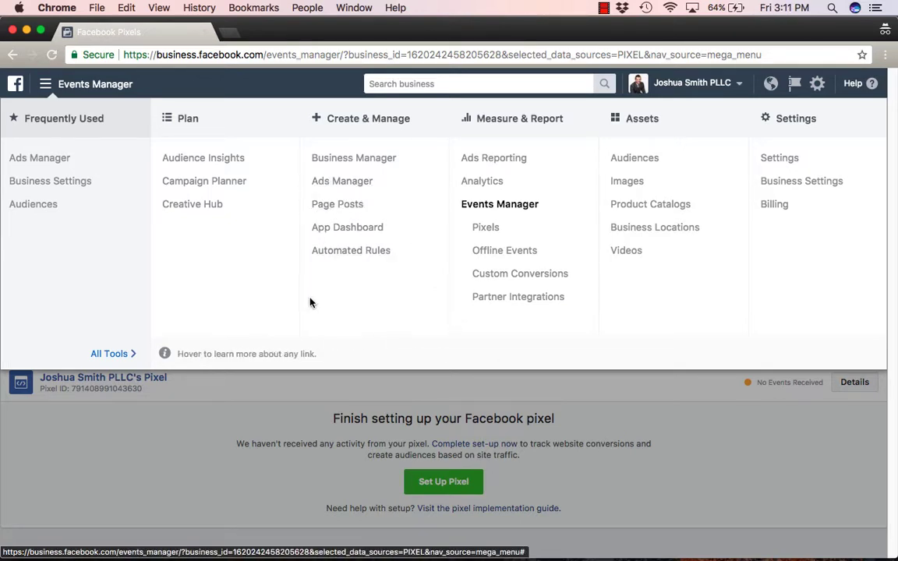
pyautogui.click(343, 181)
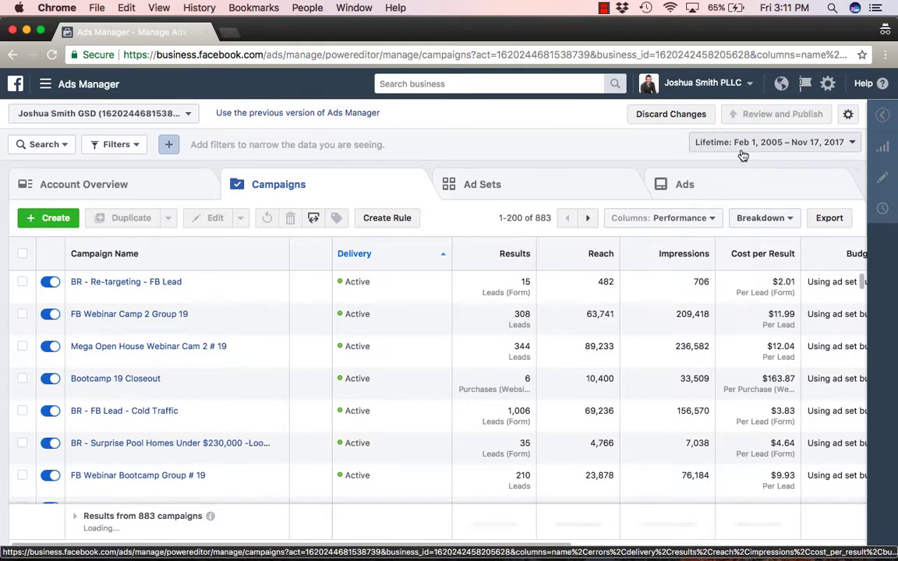
# Switch the campaign report to a custom date range and set May 1, 2017 as its start date.
pyautogui.click(795, 149)
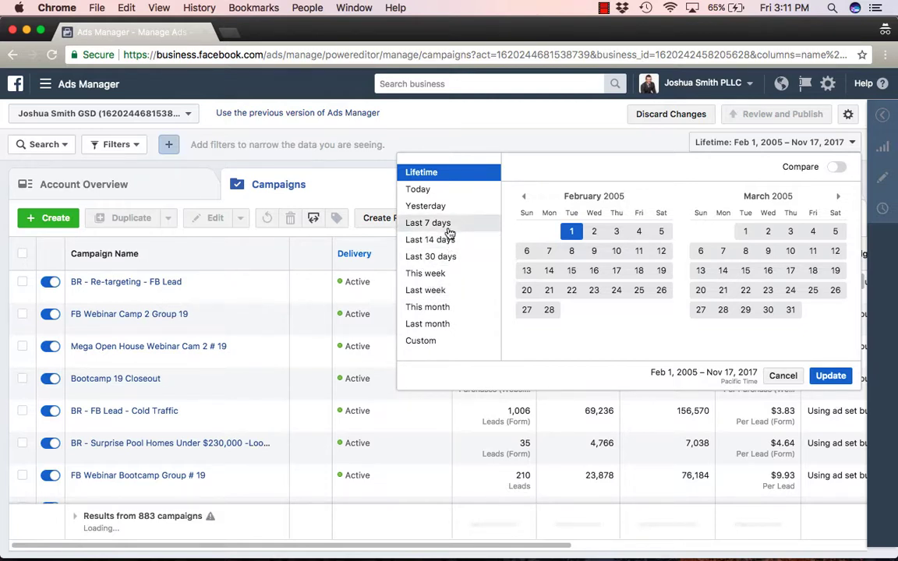
pyautogui.click(425, 340)
pyautogui.click(524, 195)
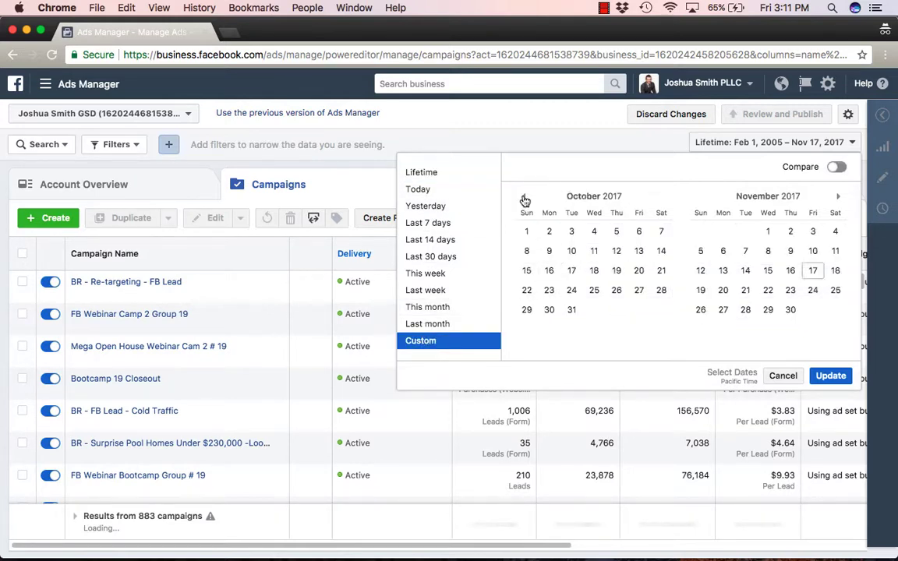
pyautogui.click(524, 196)
pyautogui.click(524, 196)
pyautogui.click(524, 196)
pyautogui.click(524, 196)
pyautogui.click(524, 196)
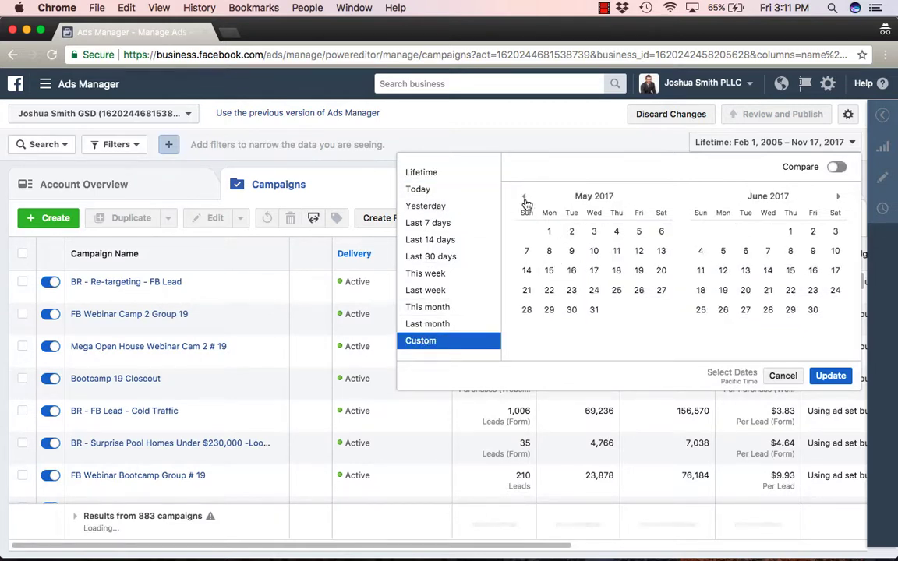
pyautogui.click(550, 233)
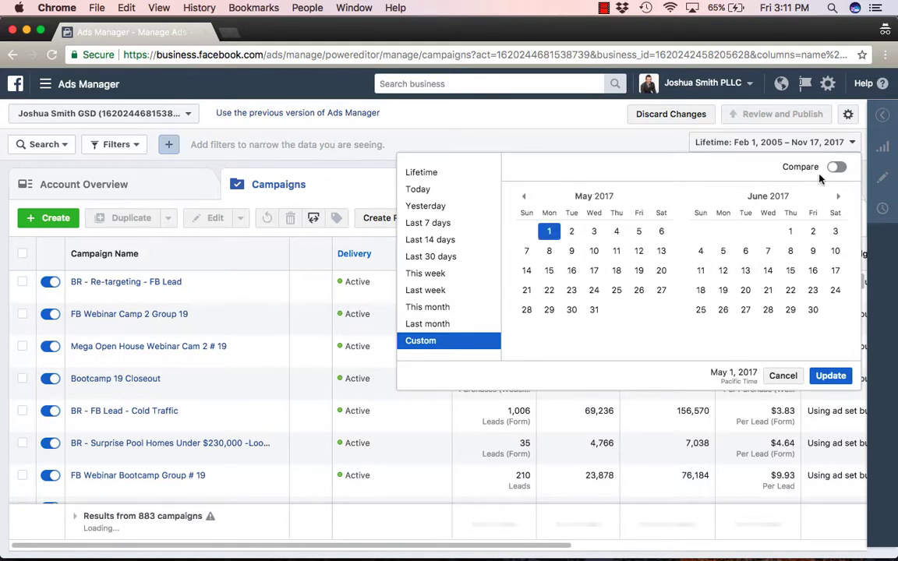
# Set Nov 17, 2017 as the report's end date and apply the custom range.
pyautogui.click(838, 195)
pyautogui.click(838, 196)
pyautogui.click(839, 195)
pyautogui.click(838, 196)
pyautogui.click(838, 196)
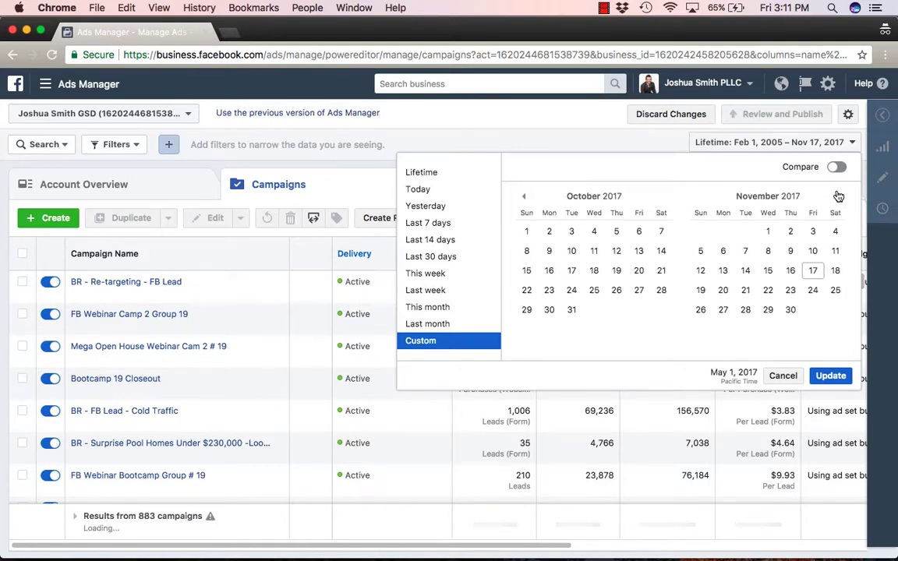
pyautogui.click(817, 278)
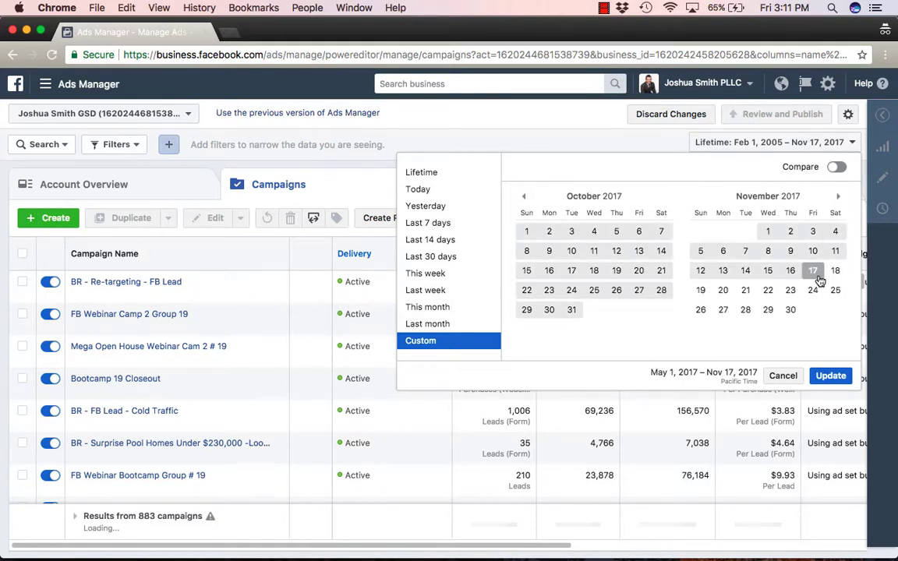
pyautogui.click(830, 376)
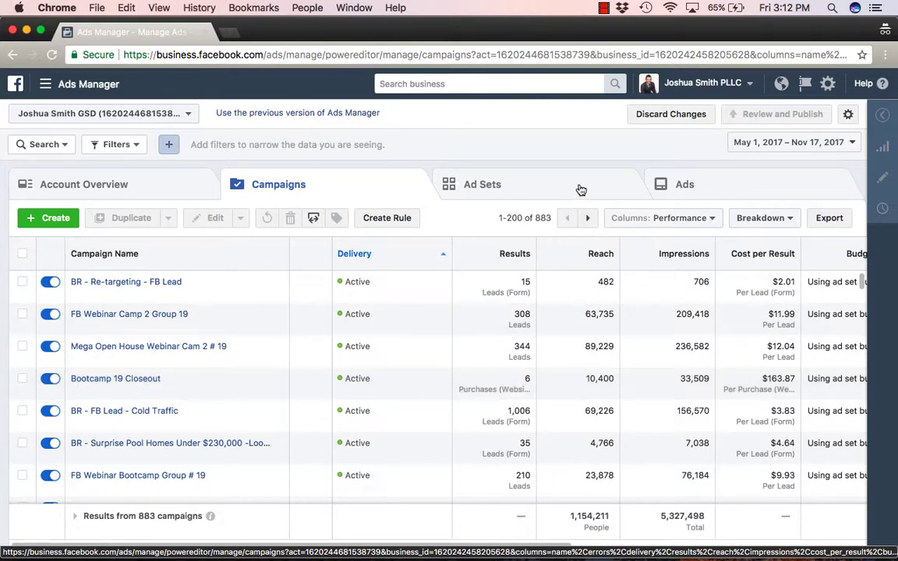
pyautogui.click(605, 8)
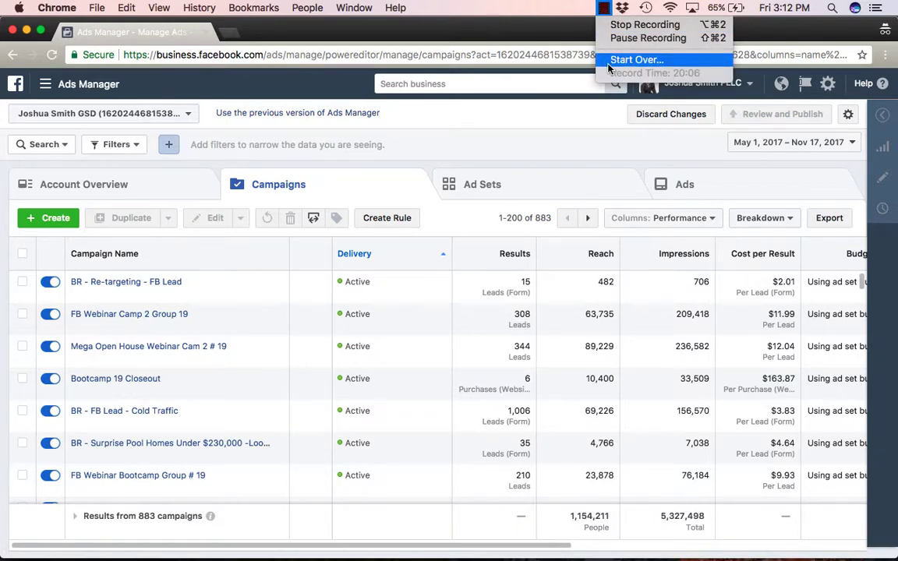